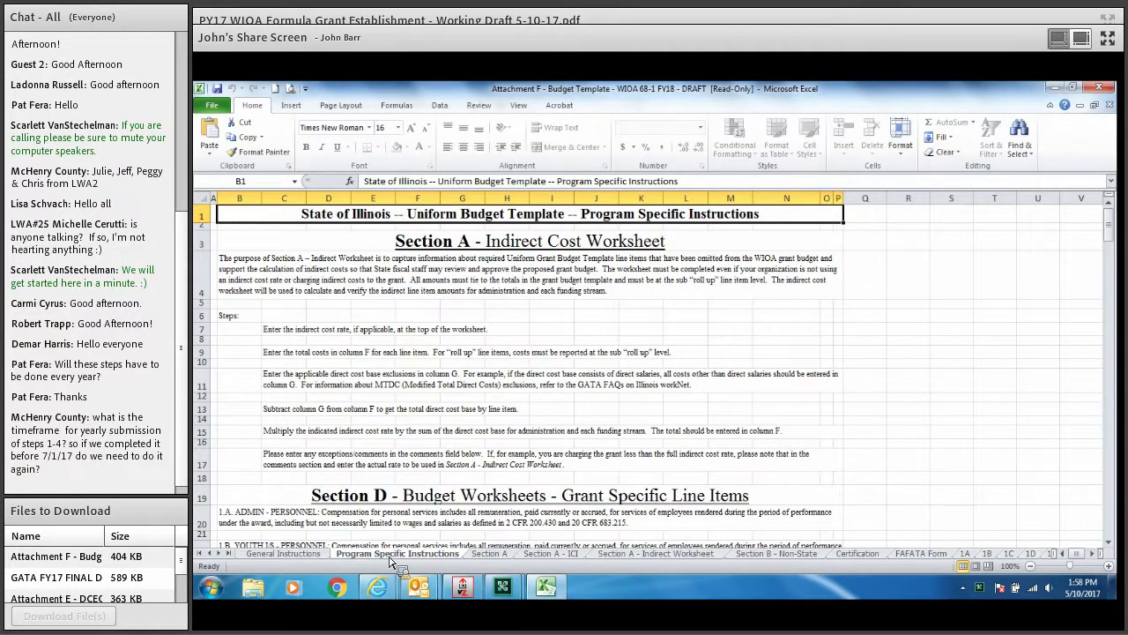
# Step: Go to the Section A sheet and select the personnel categories 1A to 1E in cells A9:A13
pyautogui.click(487, 555)
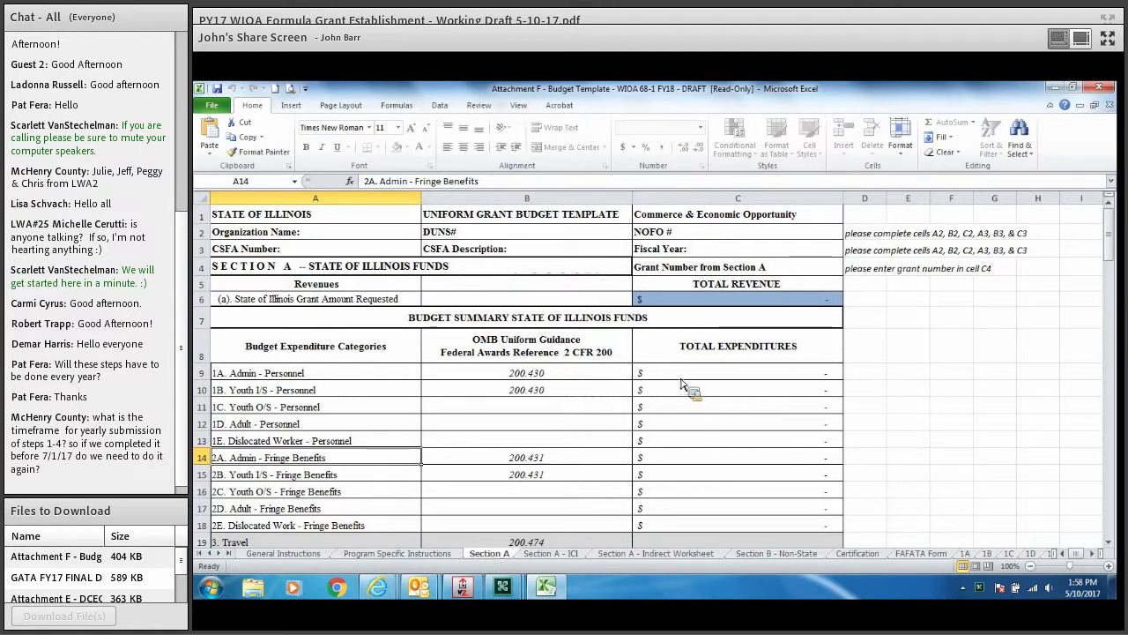
pyautogui.moveTo(1109, 245); pyautogui.dragTo(1117, 254)
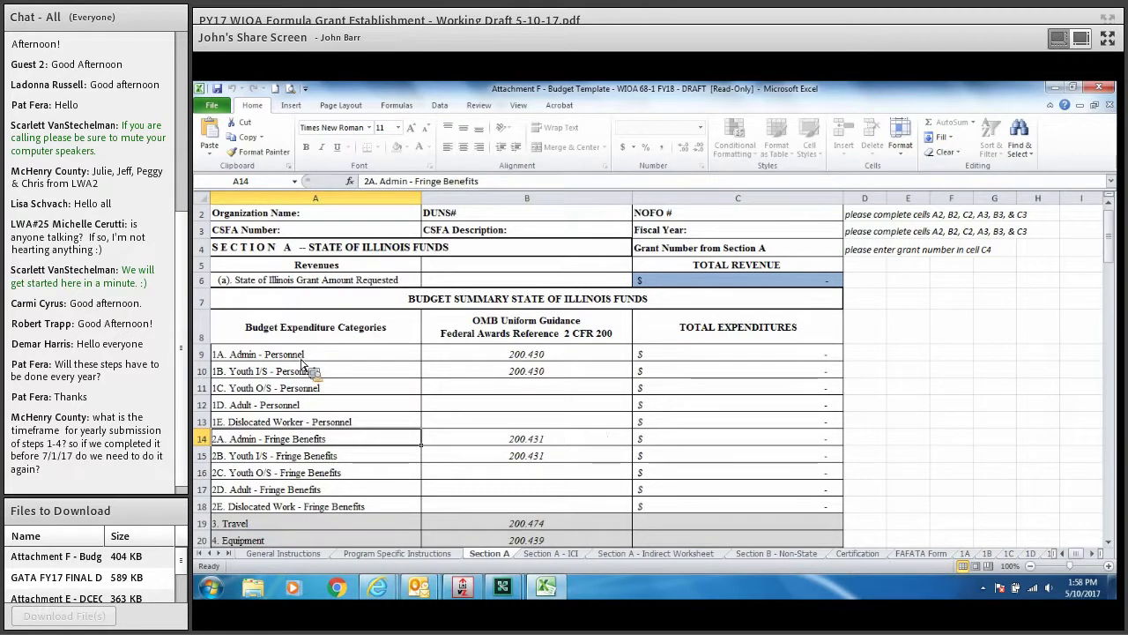
pyautogui.click(240, 358)
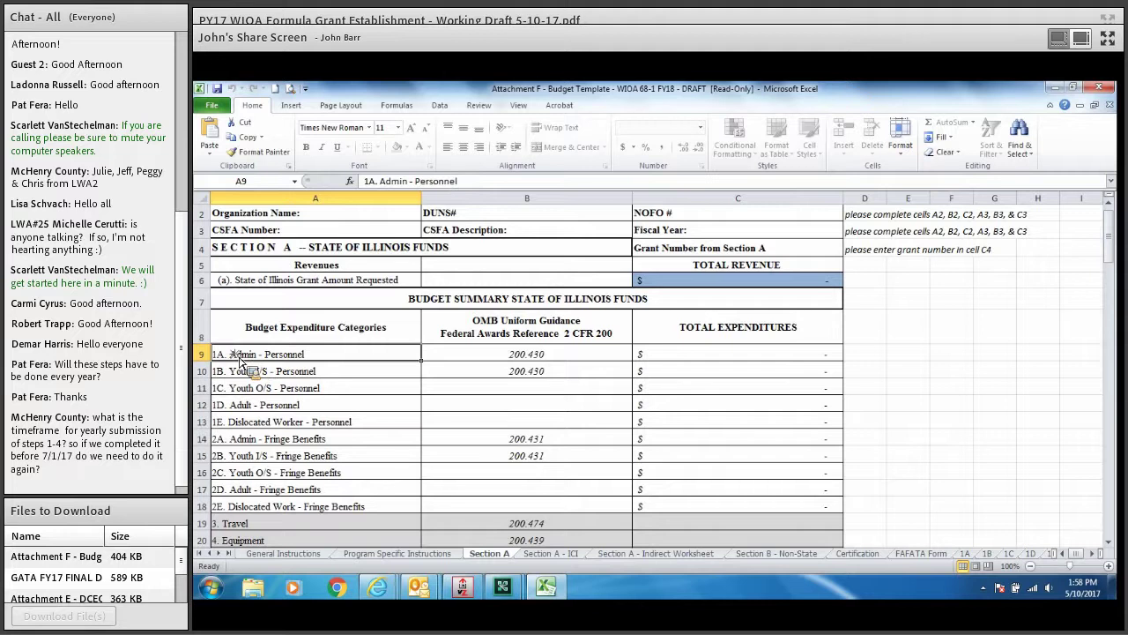
pyautogui.moveTo(240, 360); pyautogui.dragTo(240, 426)
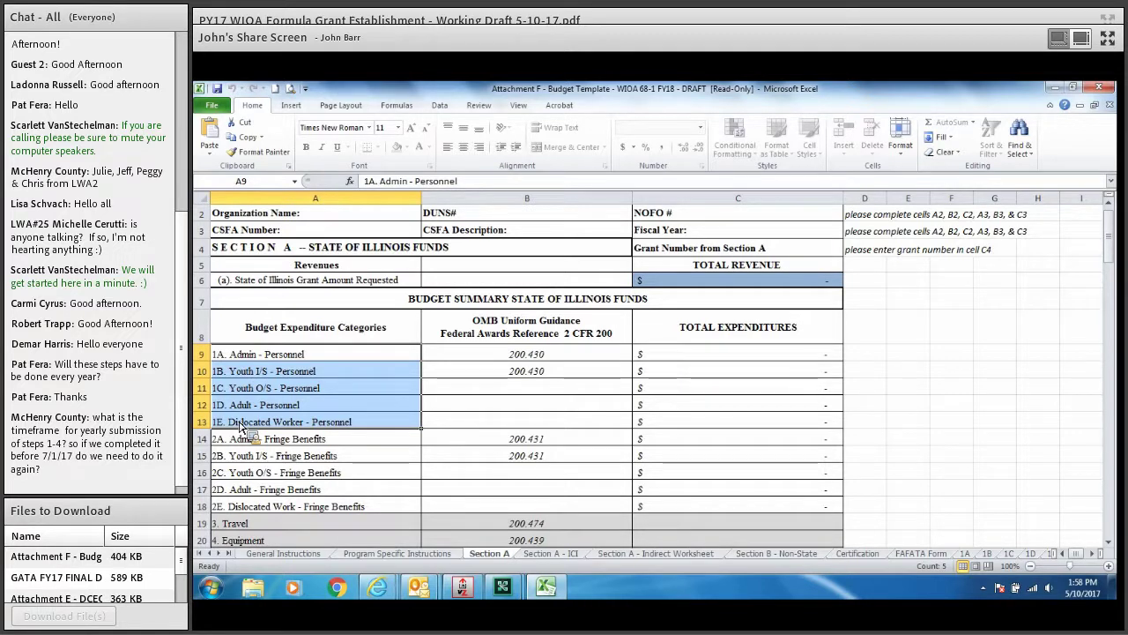
# Step: View the 1A Admin - Personnel worksheet and inspect its linked total expenditures formula in cell C9 of Section A
pyautogui.click(964, 555)
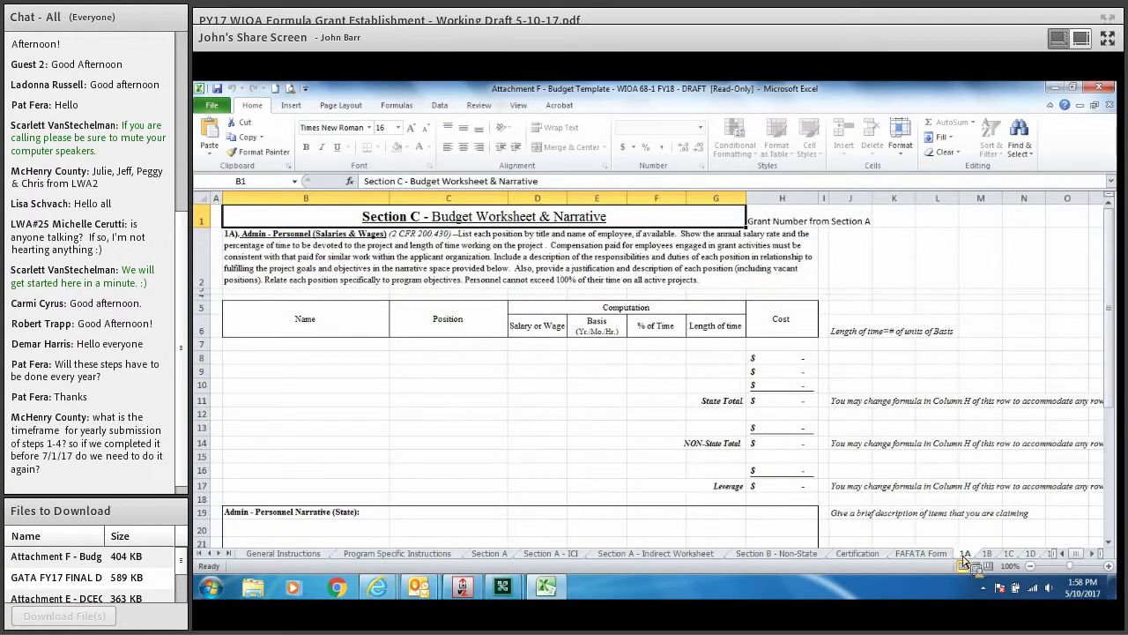
pyautogui.click(280, 358)
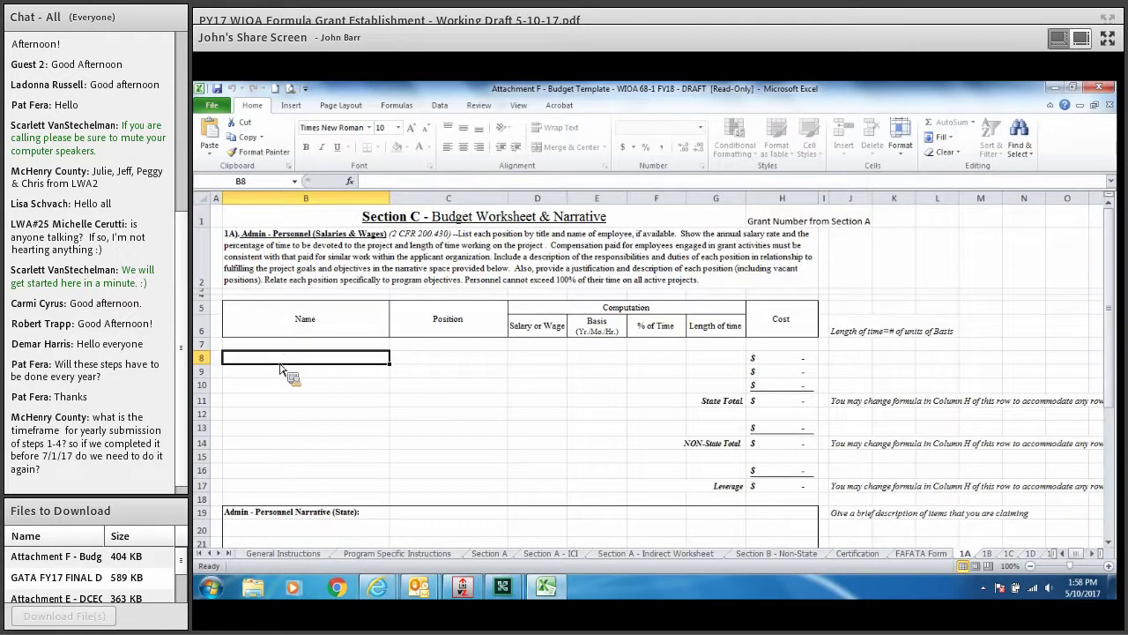
pyautogui.click(490, 554)
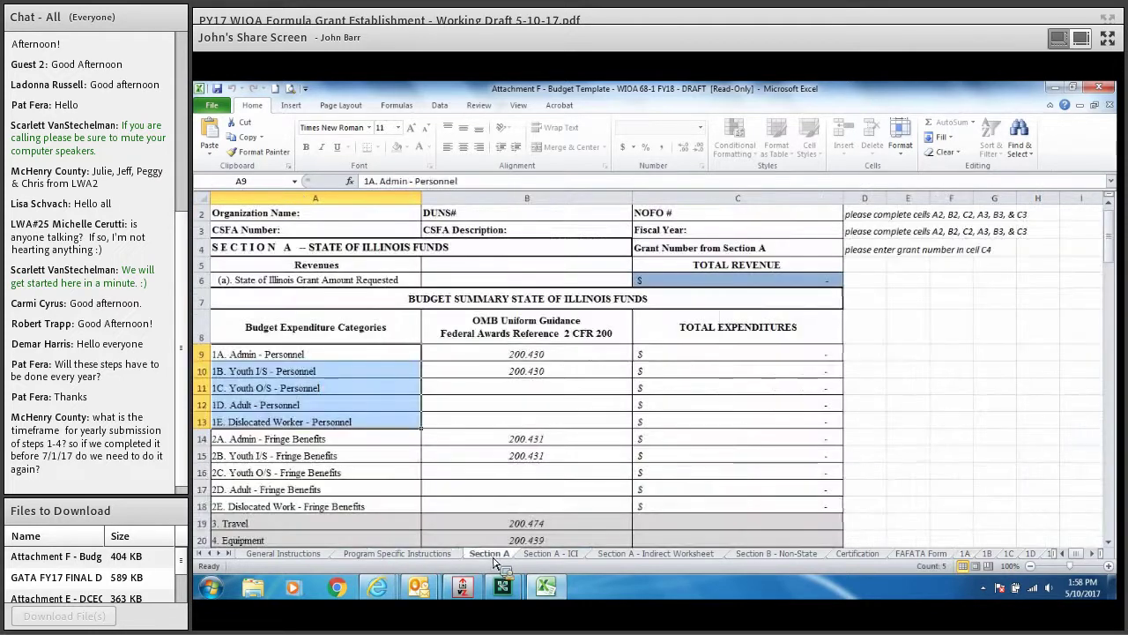
pyautogui.click(712, 361)
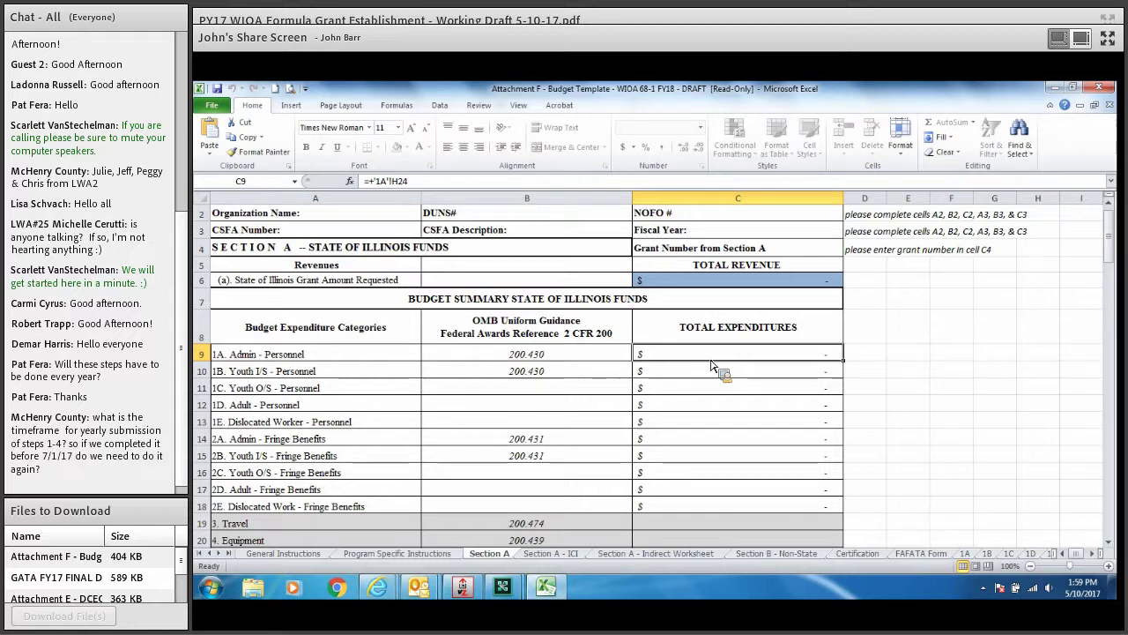
# Step: Review the indirect cost rate options on the Section A - ICI sheet
pyautogui.click(551, 553)
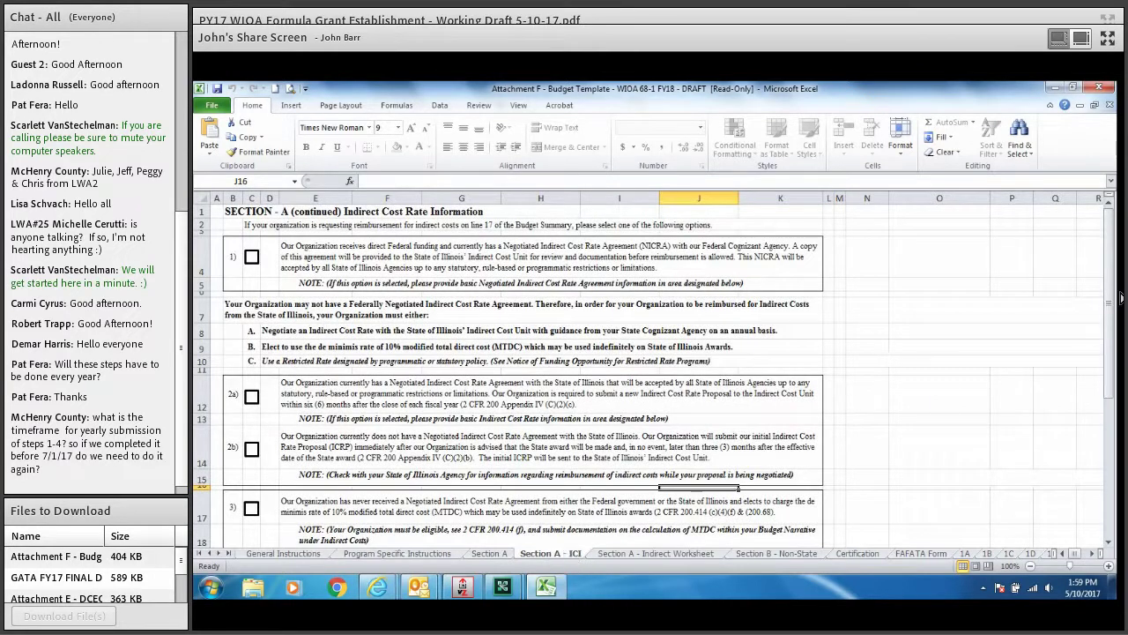
pyautogui.moveTo(1114, 291)
pyautogui.mouseDown()
pyautogui.moveTo(1115, 304)
pyautogui.moveTo(1118, 274)
pyautogui.mouseUp()
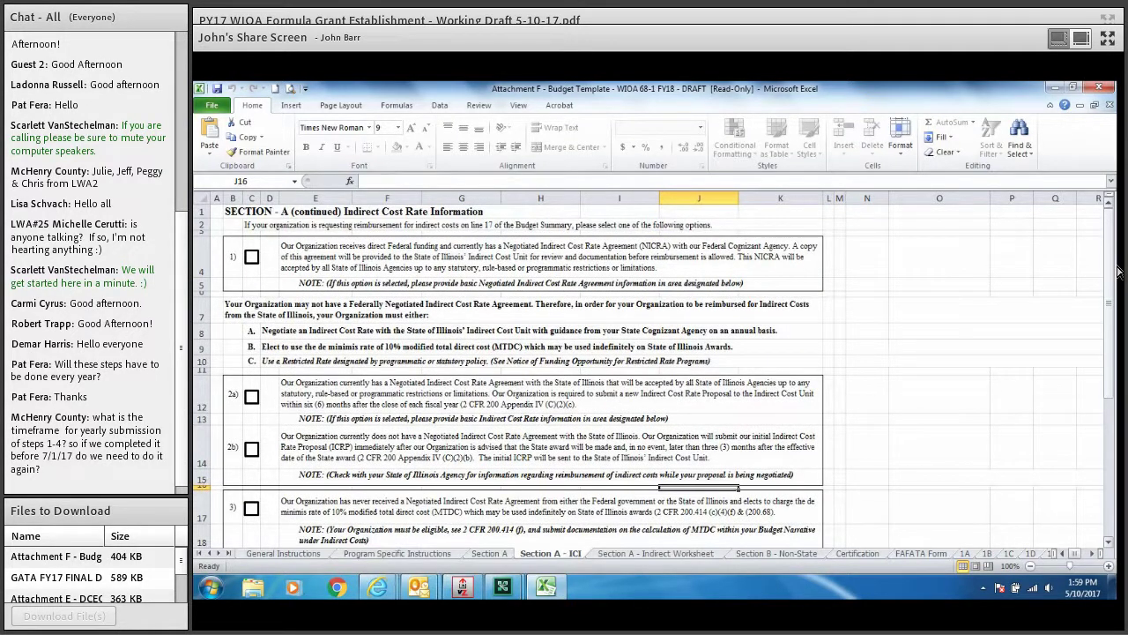
pyautogui.moveTo(1116, 273); pyautogui.dragTo(1116, 263)
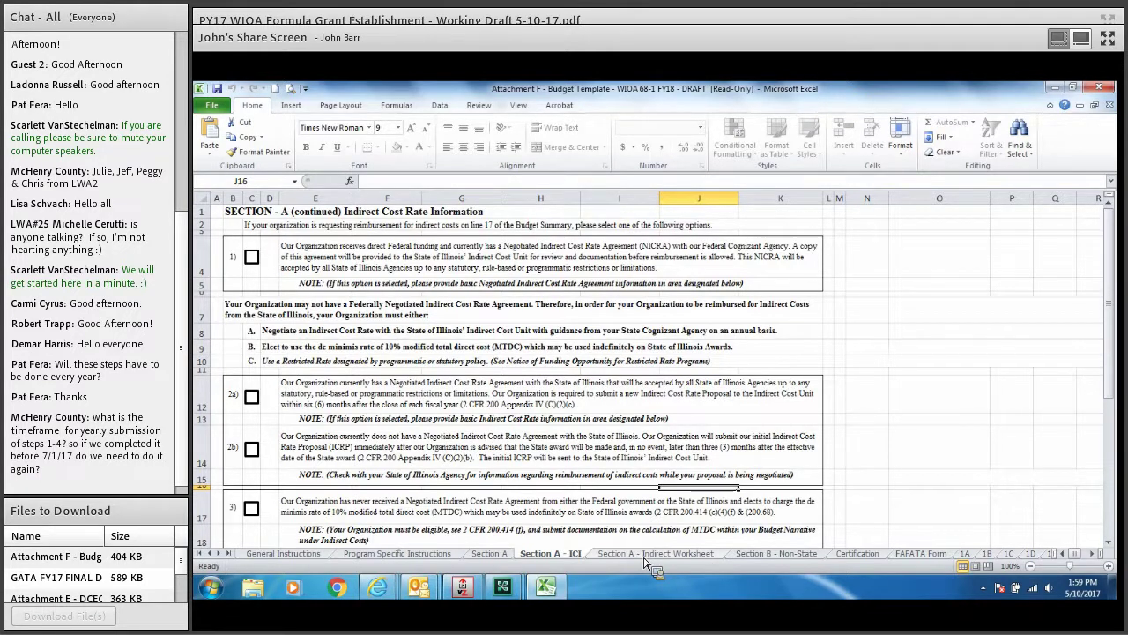
# Step: Examine the admin budget lines on the Section A - Indirect Worksheet, ending at cell A9 in the GATA Line column
pyautogui.click(564, 363)
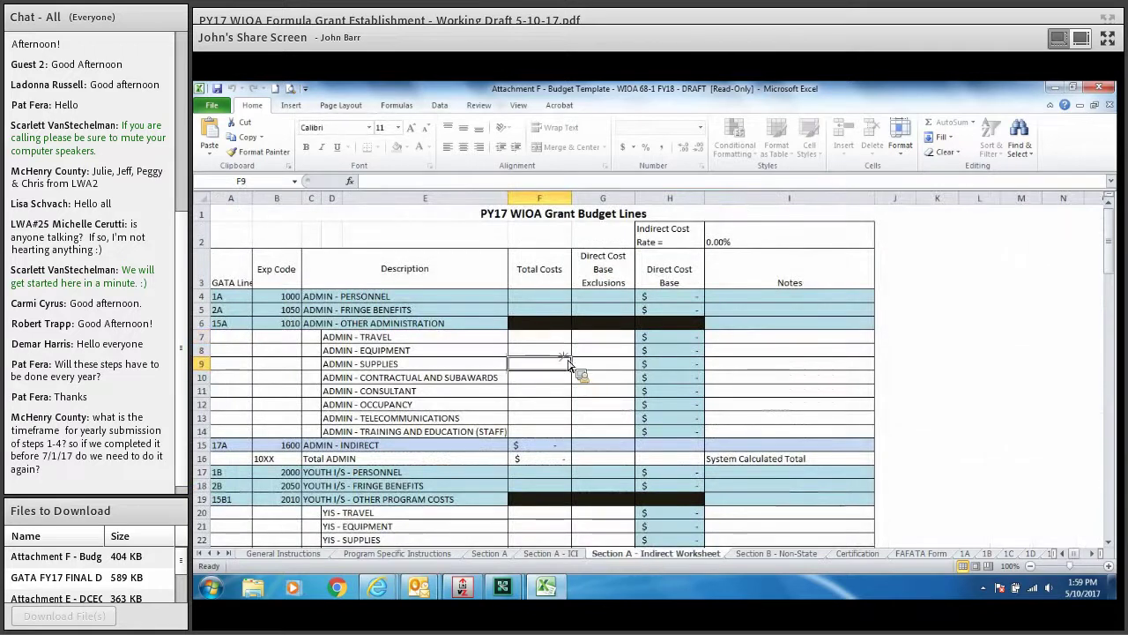
pyautogui.press('Left')
pyautogui.press('Left')
pyautogui.press('Left')
pyautogui.press('Left')
pyautogui.press('Left')
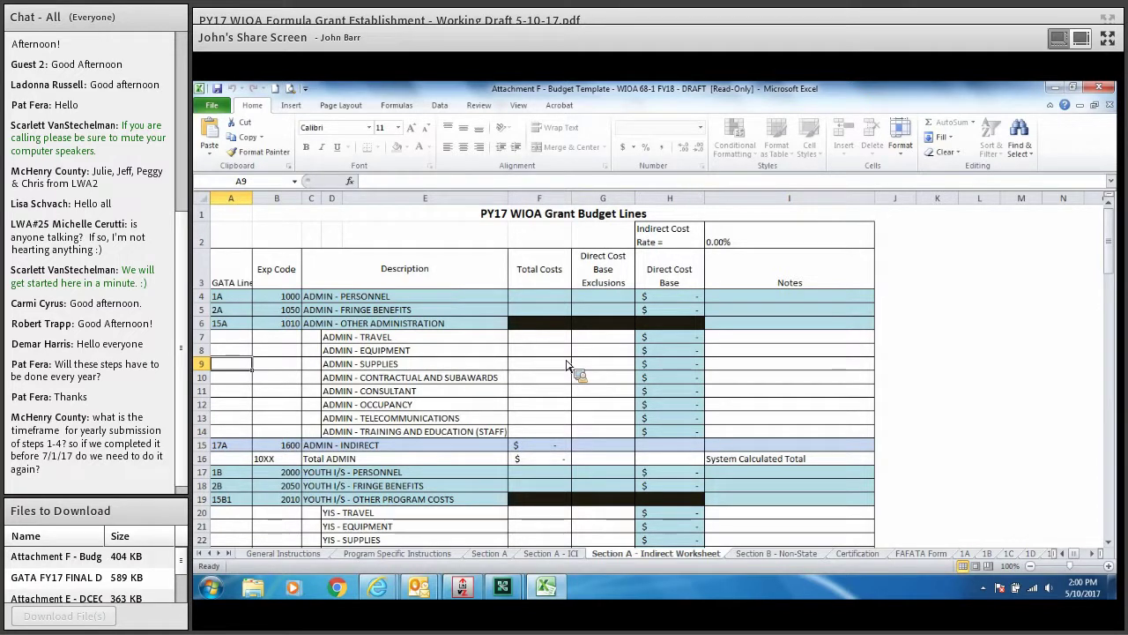
# Step: Look through the Section A expenditure categories and select the shaded rows 19 to 30, Travel through Miscellaneous Costs
pyautogui.click(489, 553)
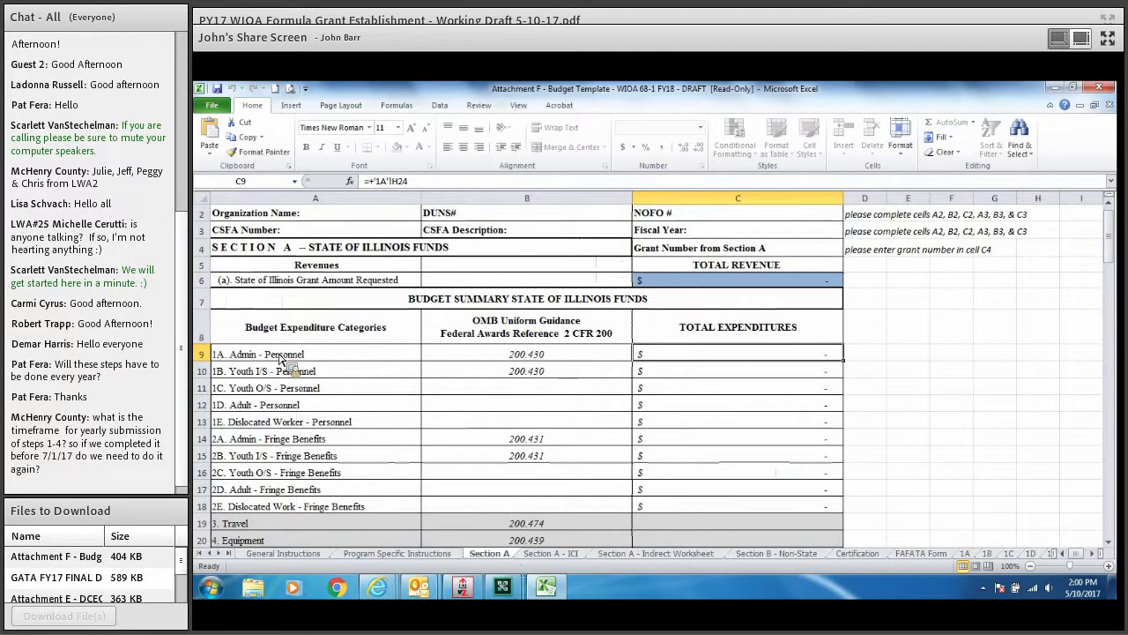
pyautogui.moveTo(1109, 228); pyautogui.dragTo(1117, 250)
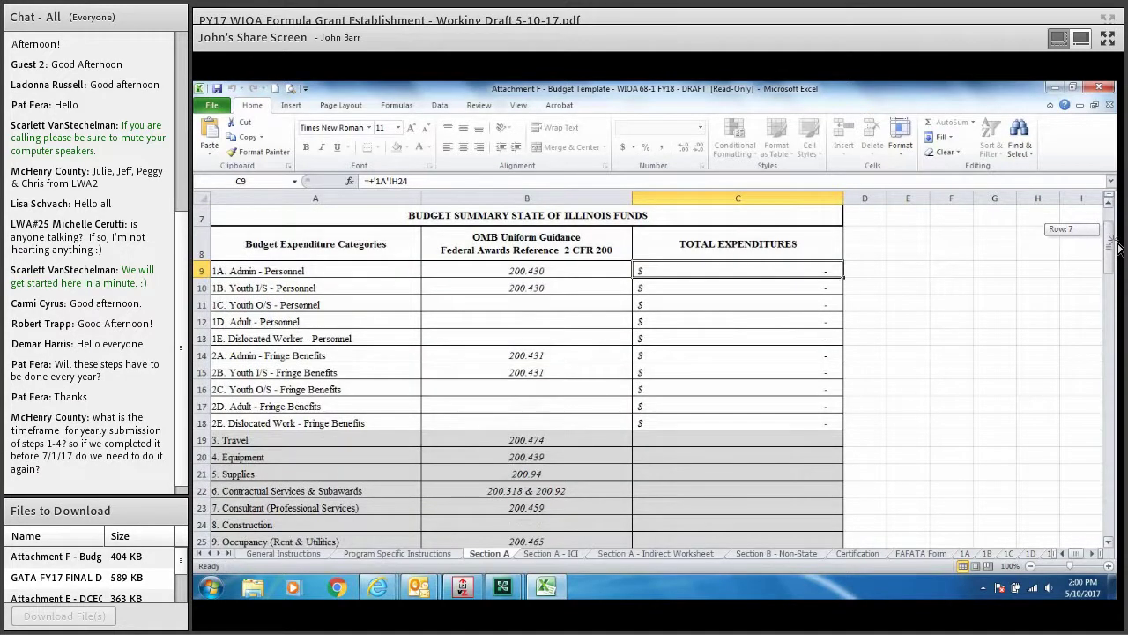
pyautogui.moveTo(1117, 248); pyautogui.dragTo(1117, 248)
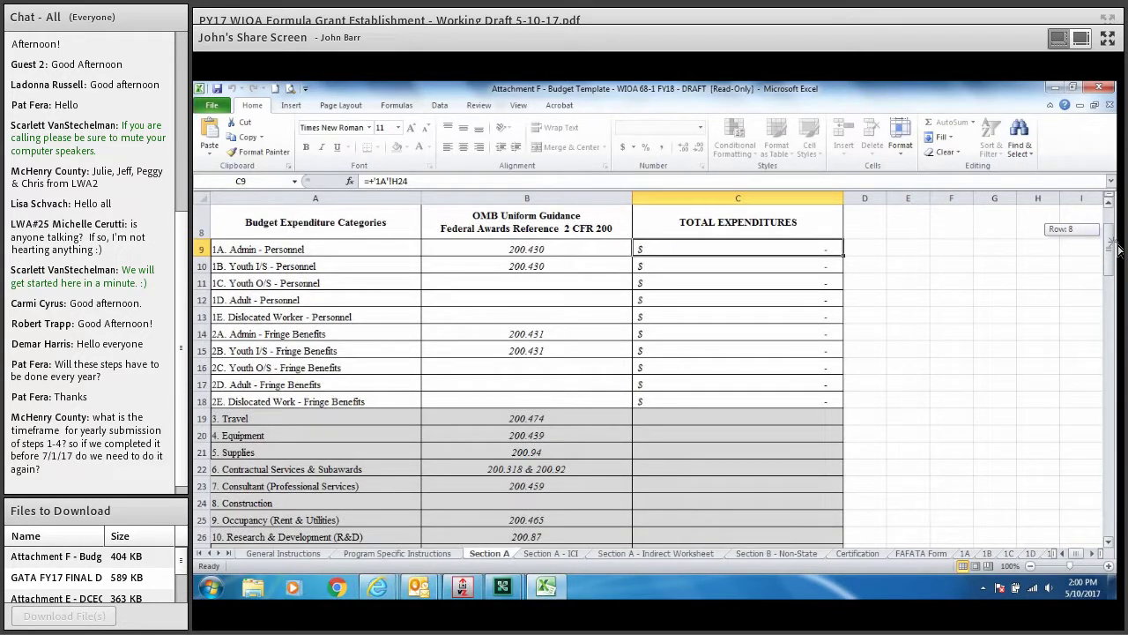
pyautogui.moveTo(1117, 248); pyautogui.dragTo(1113, 292)
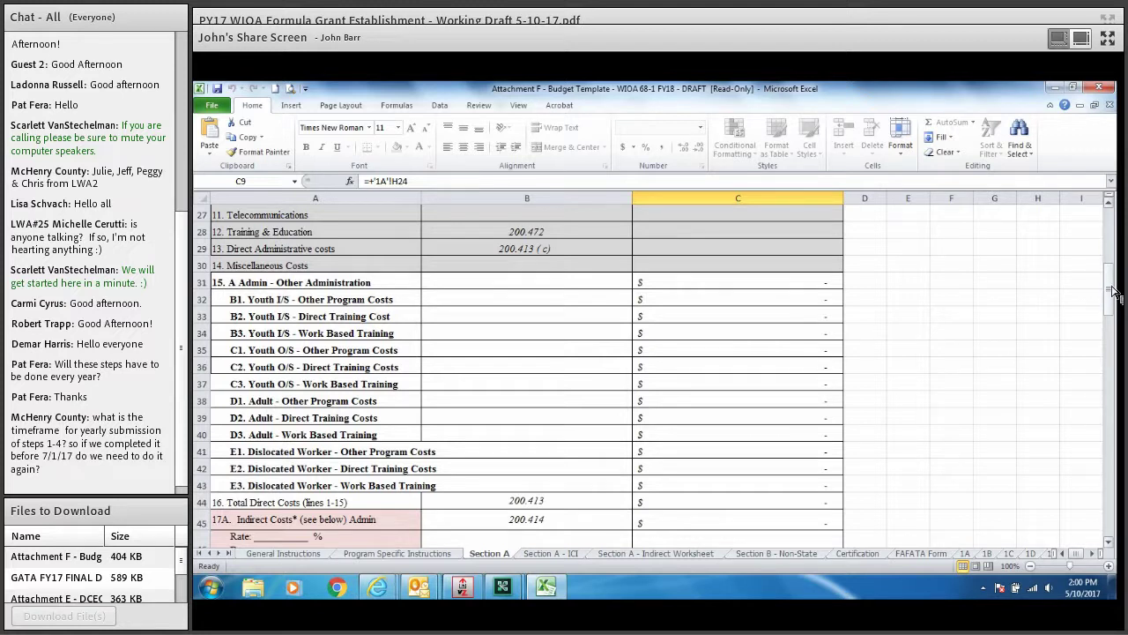
pyautogui.moveTo(1112, 291); pyautogui.dragTo(1112, 268)
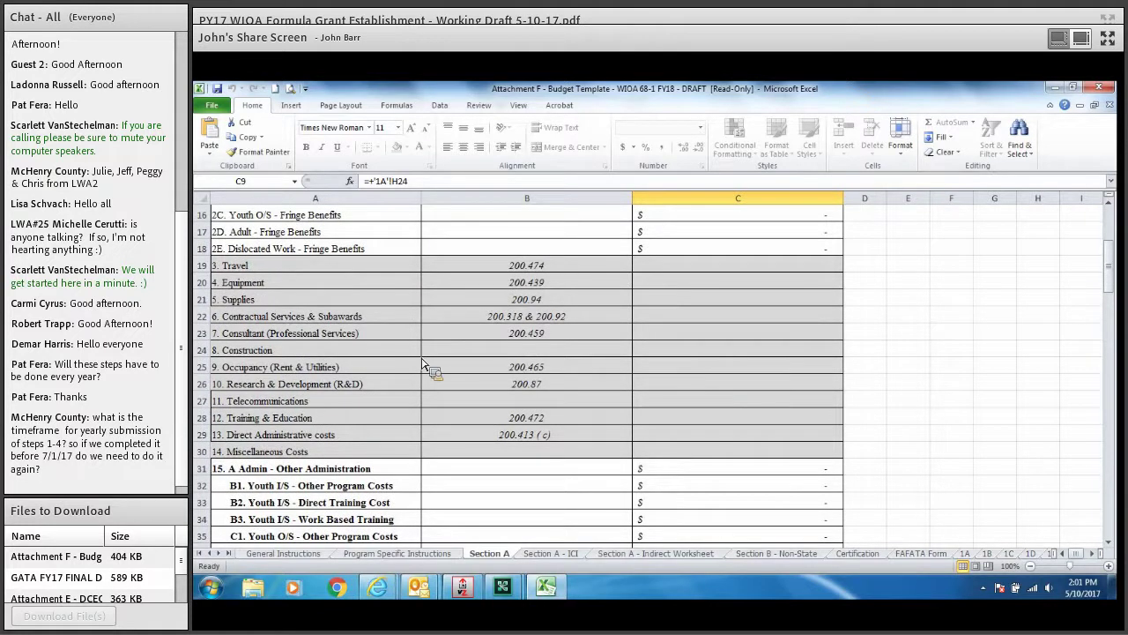
pyautogui.moveTo(202, 265); pyautogui.dragTo(227, 456)
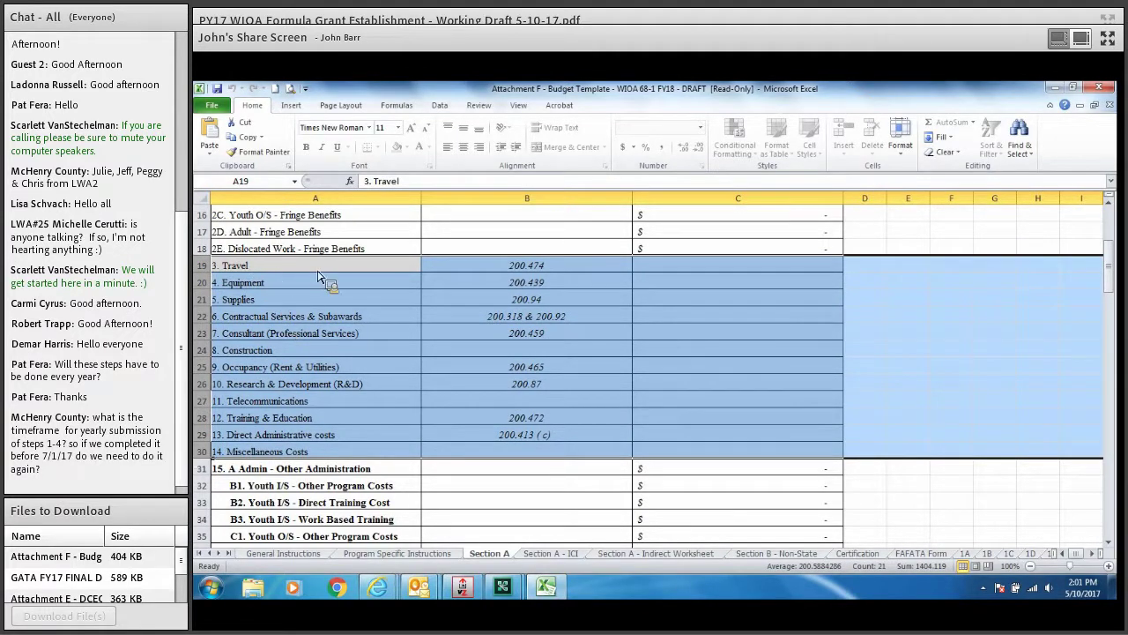
# Step: Examine the line 15 categories in Section A and select rows 31 to 38, Admin - Other Administration through Adult - Other Program Costs
pyautogui.moveTo(1108, 261); pyautogui.dragTo(1112, 280)
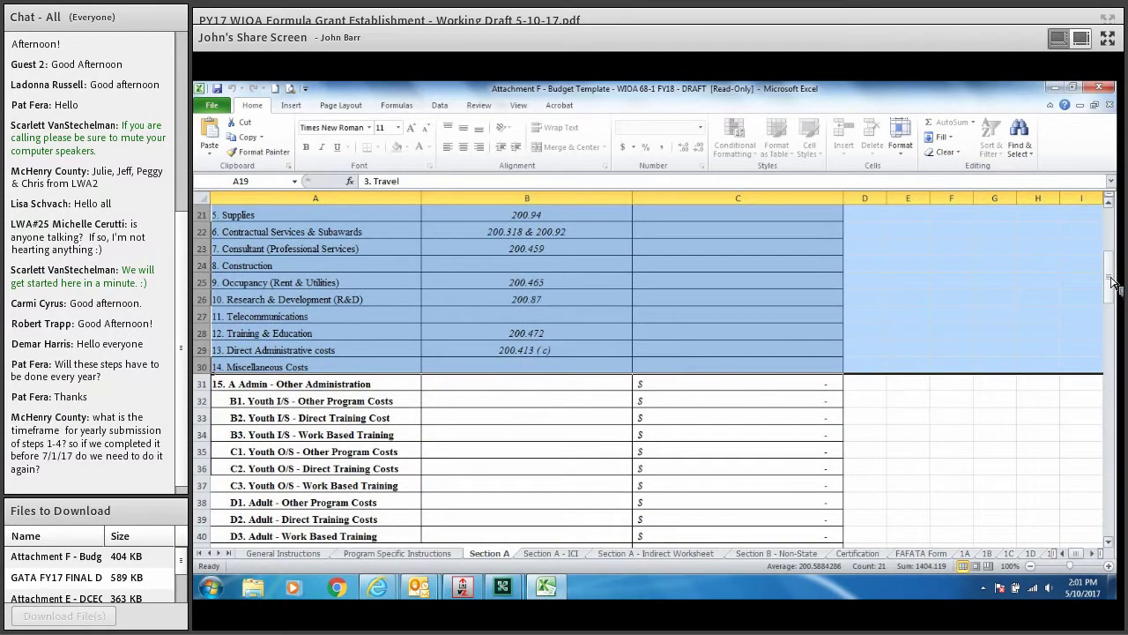
pyautogui.click(709, 468)
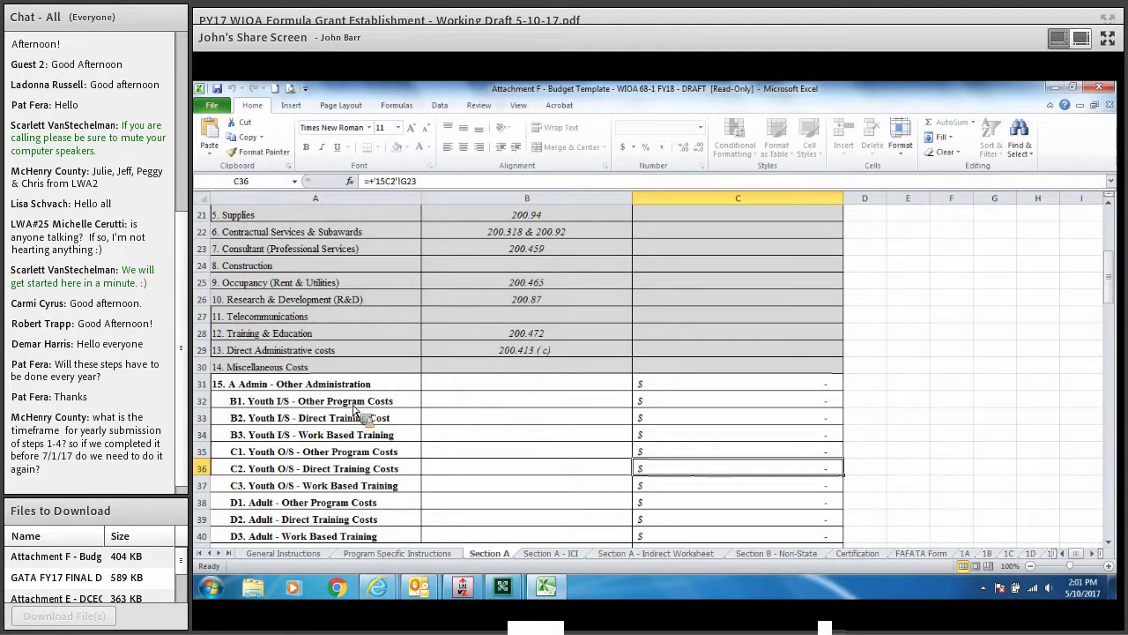
pyautogui.click(363, 510)
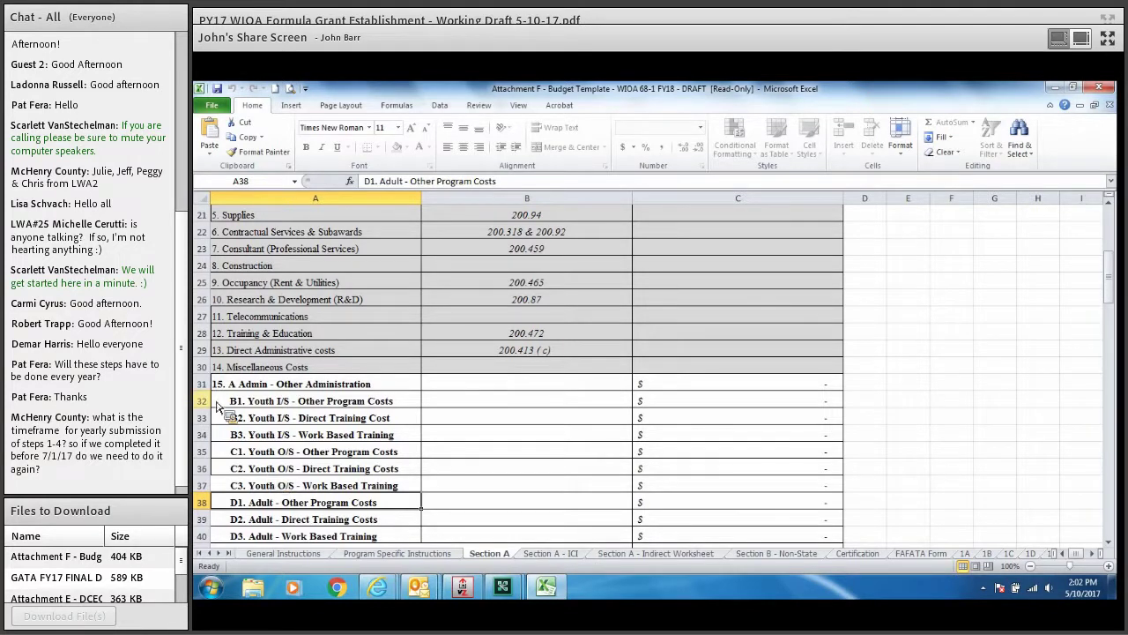
pyautogui.moveTo(202, 384); pyautogui.dragTo(287, 506)
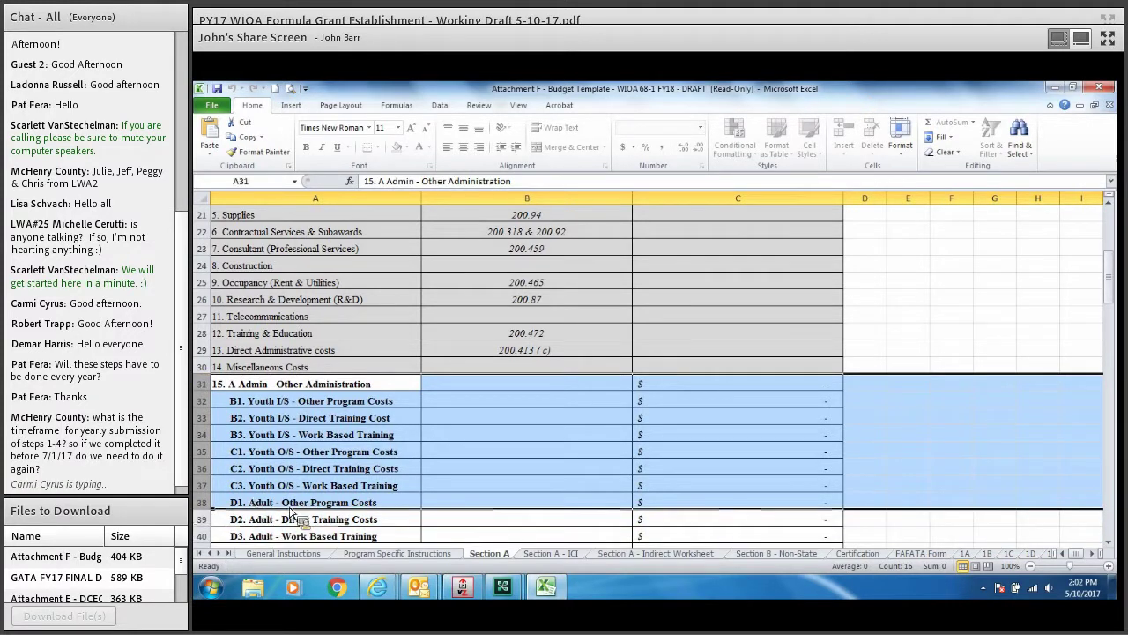
# Step: Read the Section A indirect cost and Section D line item guidance on the Program Specific Instructions sheet
pyautogui.click(561, 555)
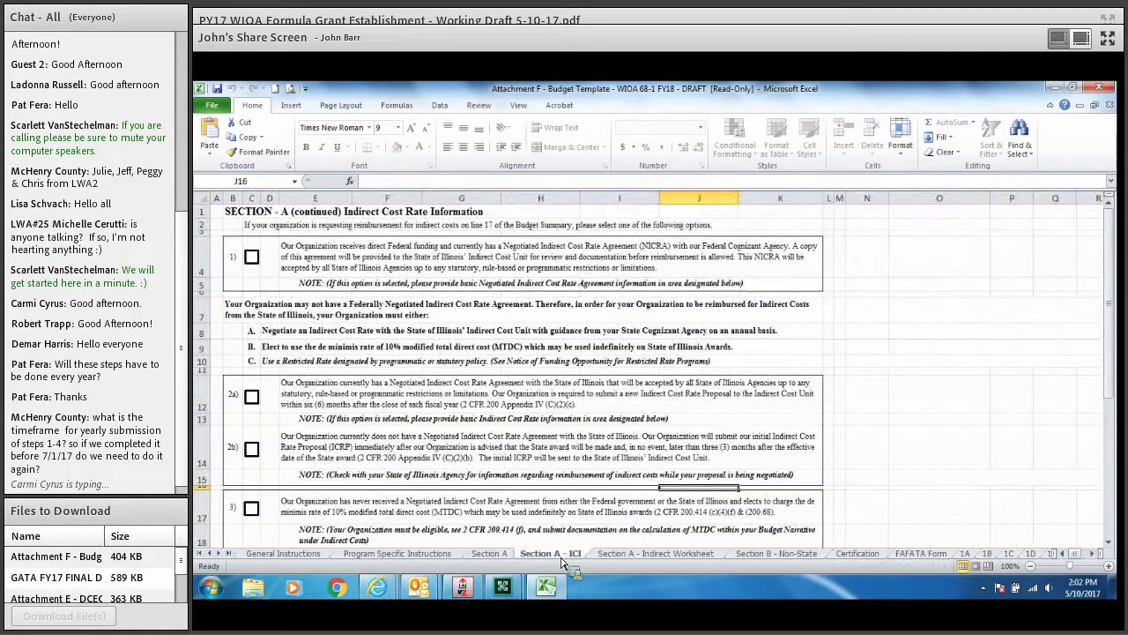
pyautogui.click(632, 553)
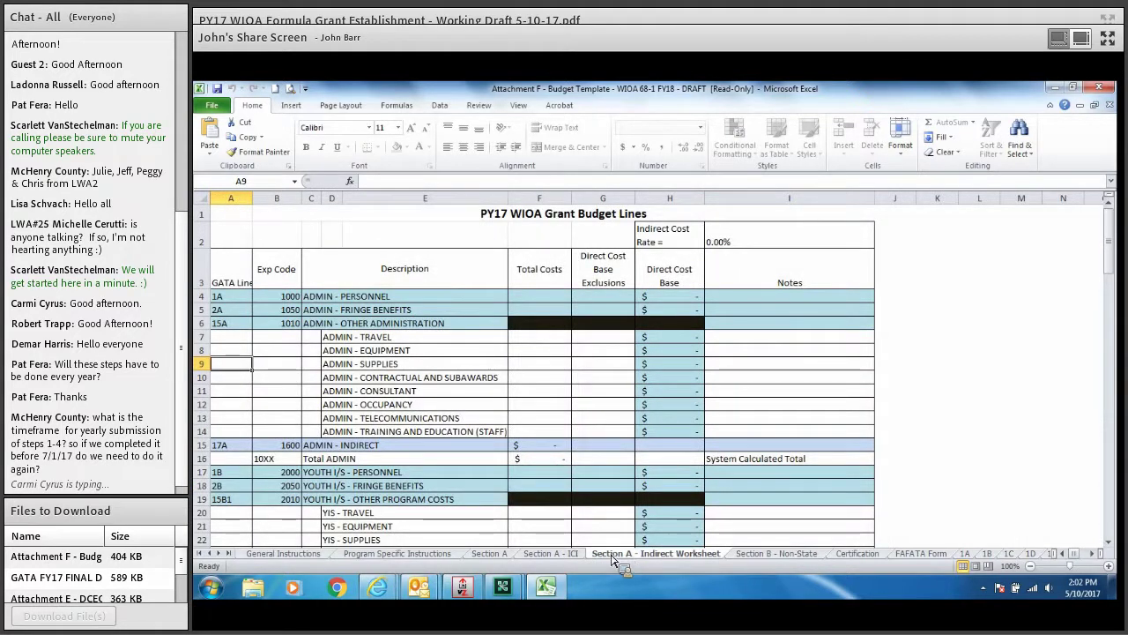
pyautogui.click(389, 556)
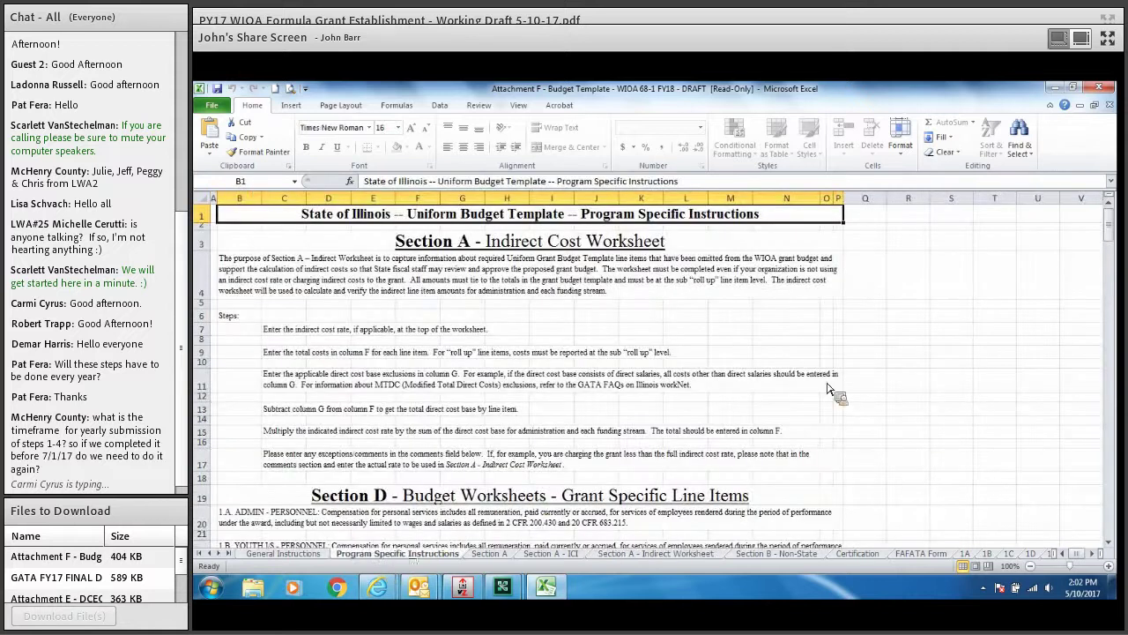
pyautogui.moveTo(1109, 219); pyautogui.dragTo(1117, 238)
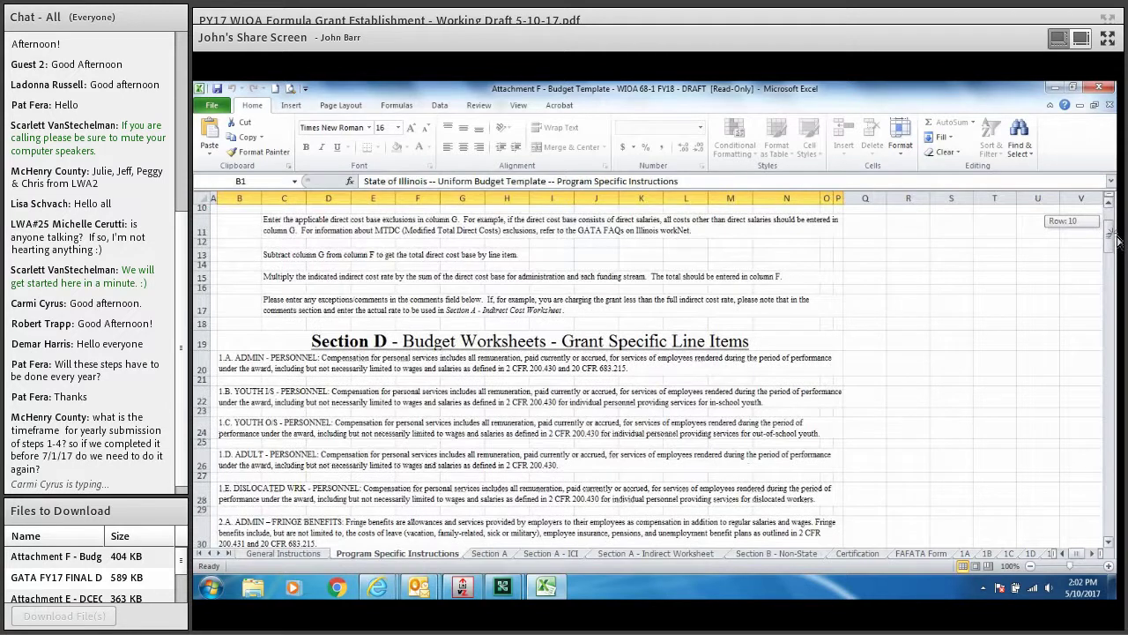
pyautogui.moveTo(1118, 237); pyautogui.dragTo(1117, 253)
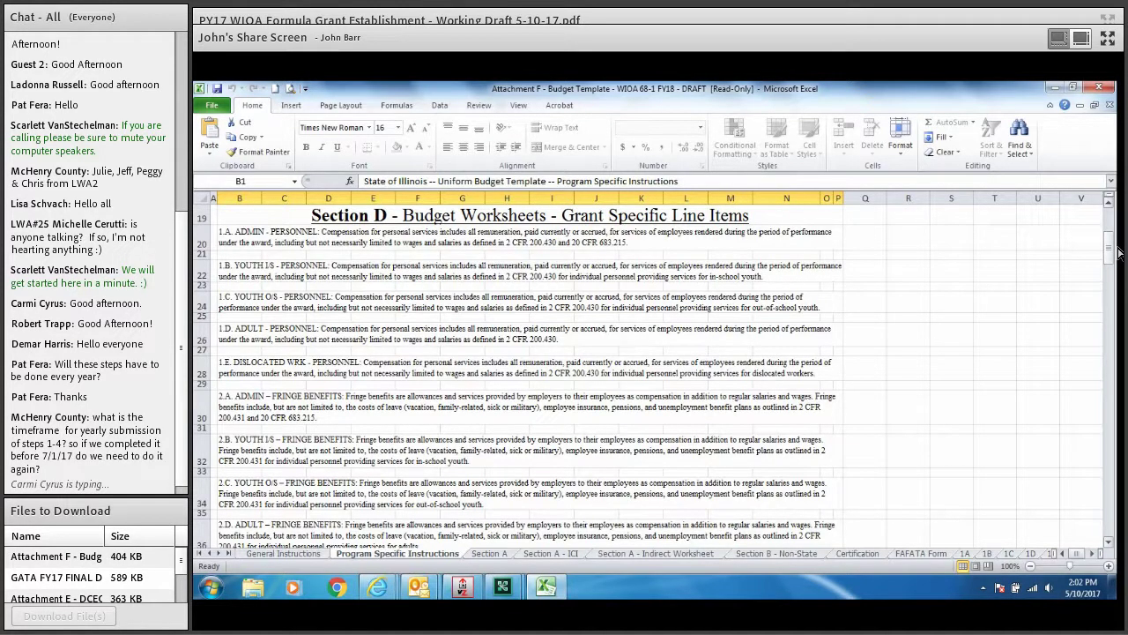
pyautogui.moveTo(1118, 253); pyautogui.dragTo(1118, 223)
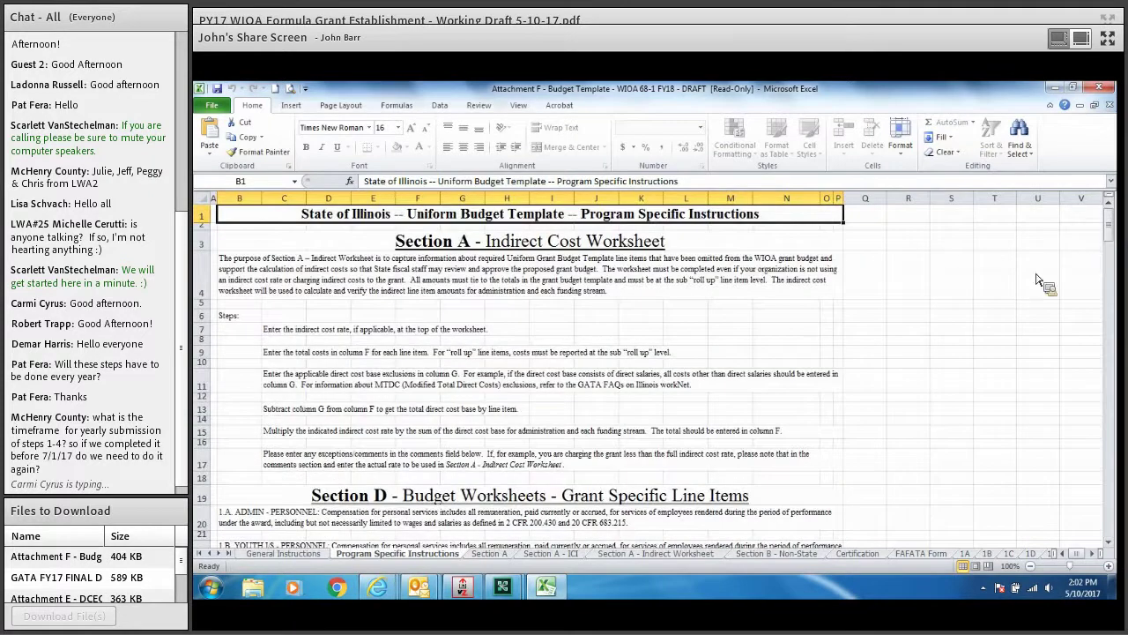
# Step: Review the Section A - ICI rate options, and look through the Admin and Youth I/S budget lines on the Section A - Indirect Worksheet
pyautogui.click(567, 555)
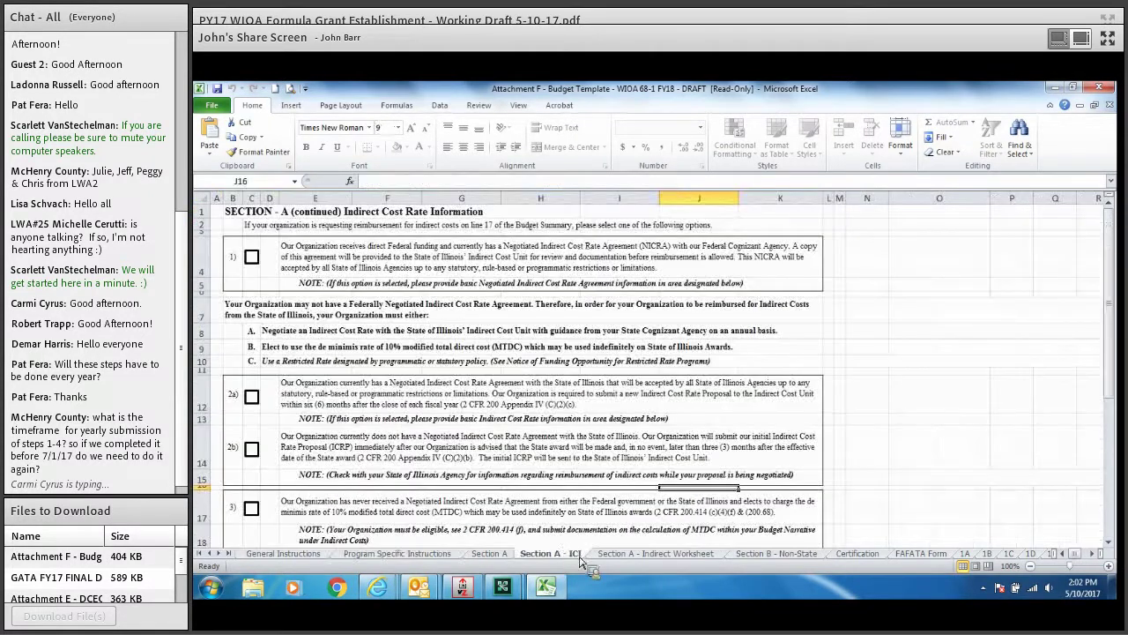
pyautogui.click(614, 555)
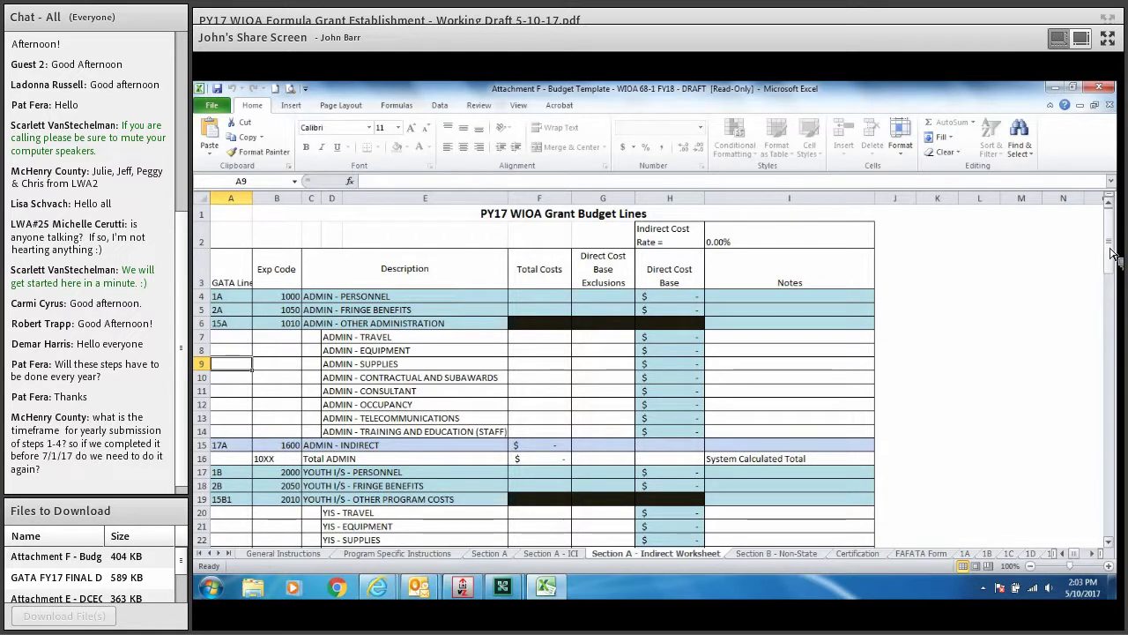
pyautogui.moveTo(1113, 254); pyautogui.dragTo(1114, 261)
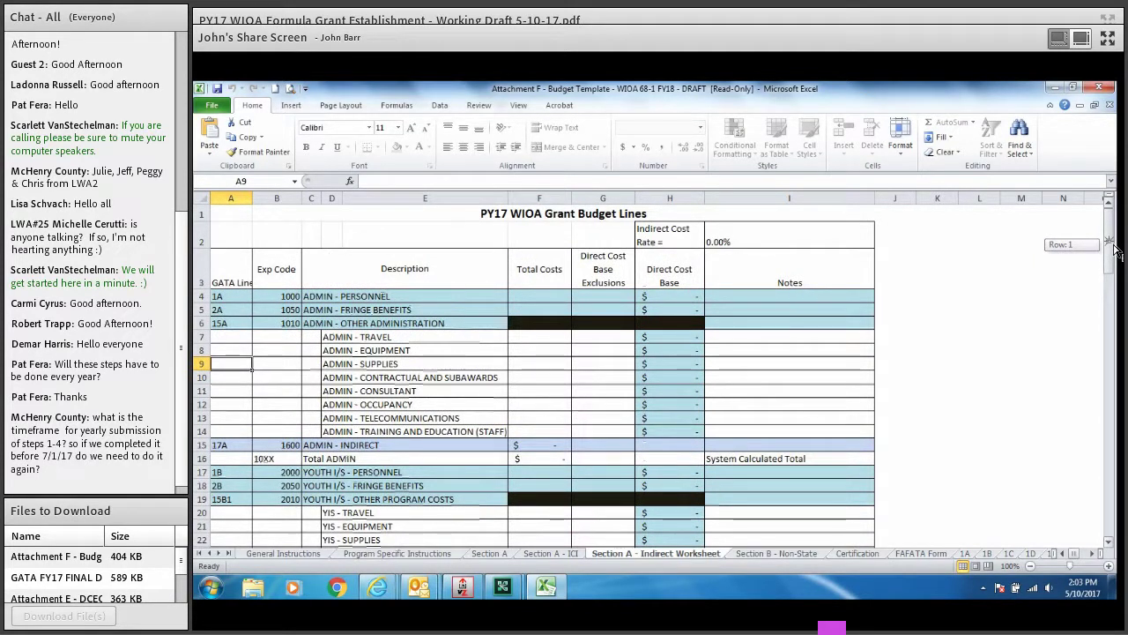
pyautogui.moveTo(1115, 253); pyautogui.dragTo(1115, 276)
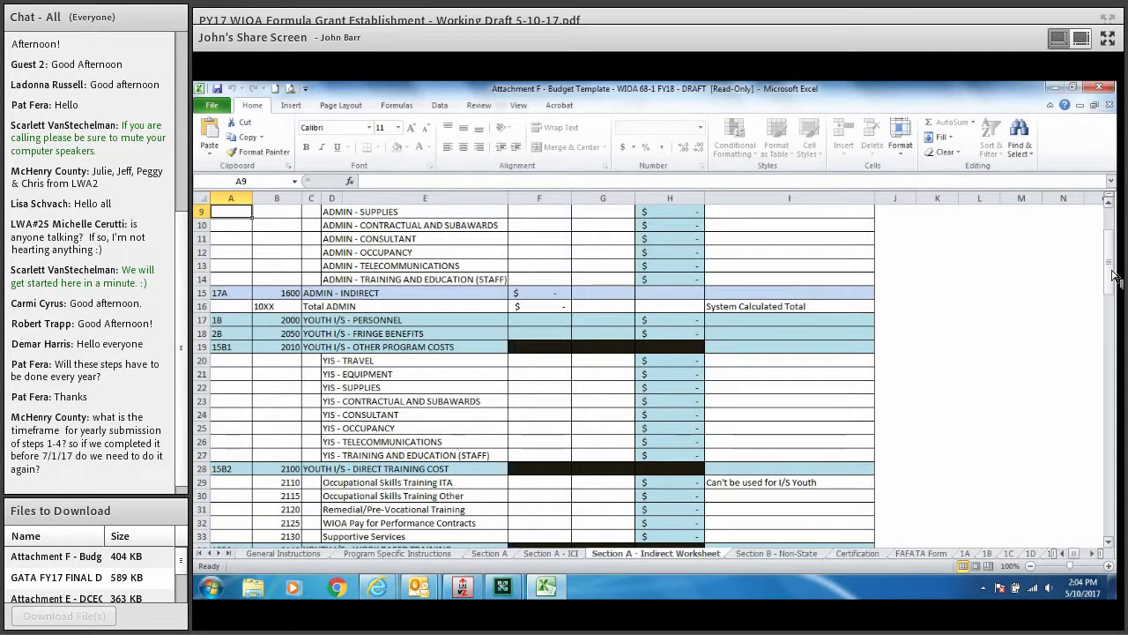
pyautogui.moveTo(1113, 276); pyautogui.dragTo(1113, 250)
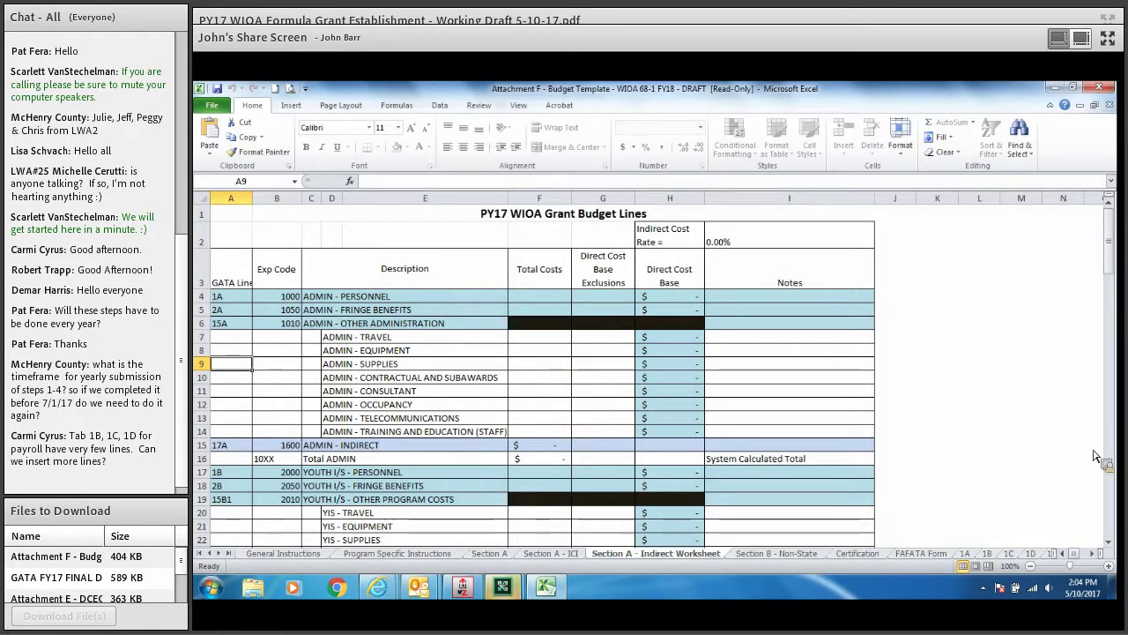
pyautogui.click(1110, 541)
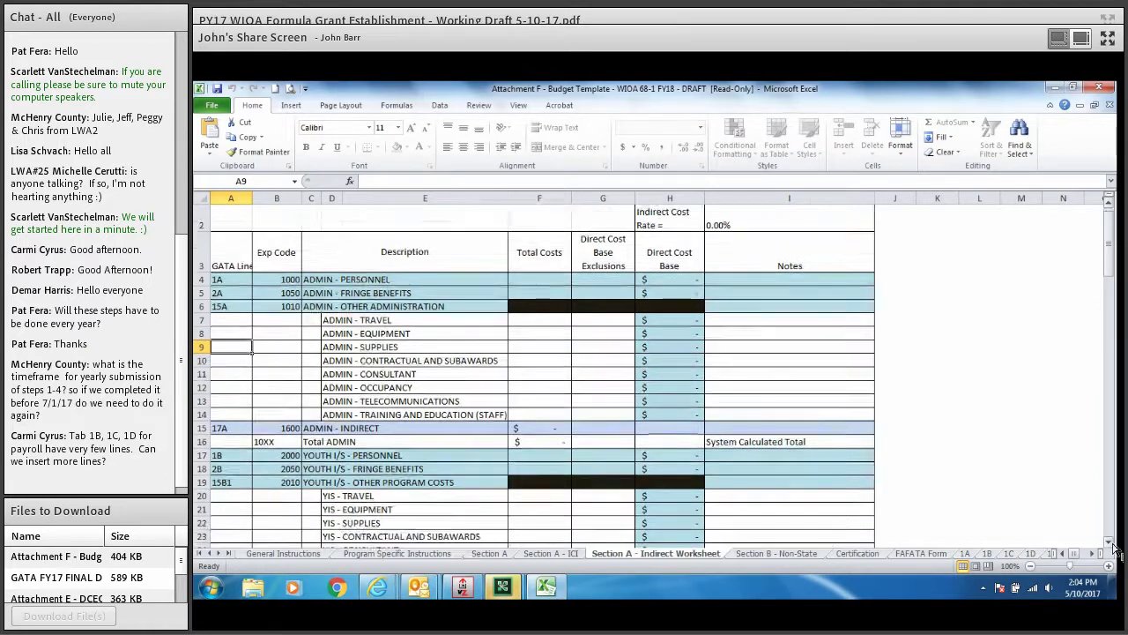
# Step: Review the Section A budget summary from the grant header through the shaded categories and the line 15 cost categories
pyautogui.click(1109, 542)
pyautogui.click(1109, 541)
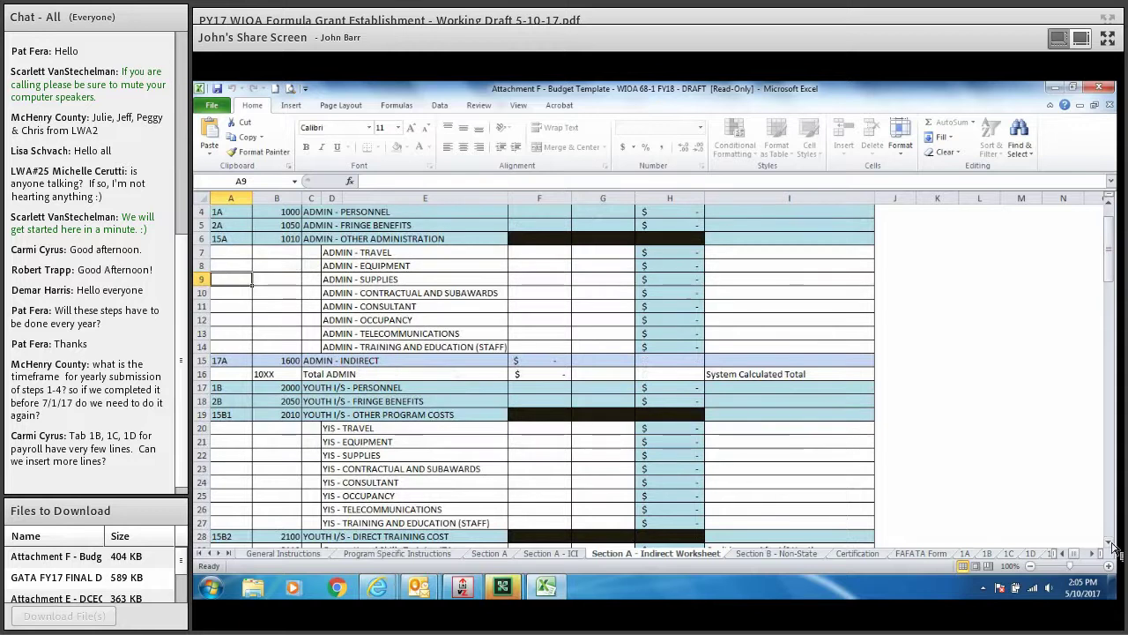
pyautogui.click(503, 556)
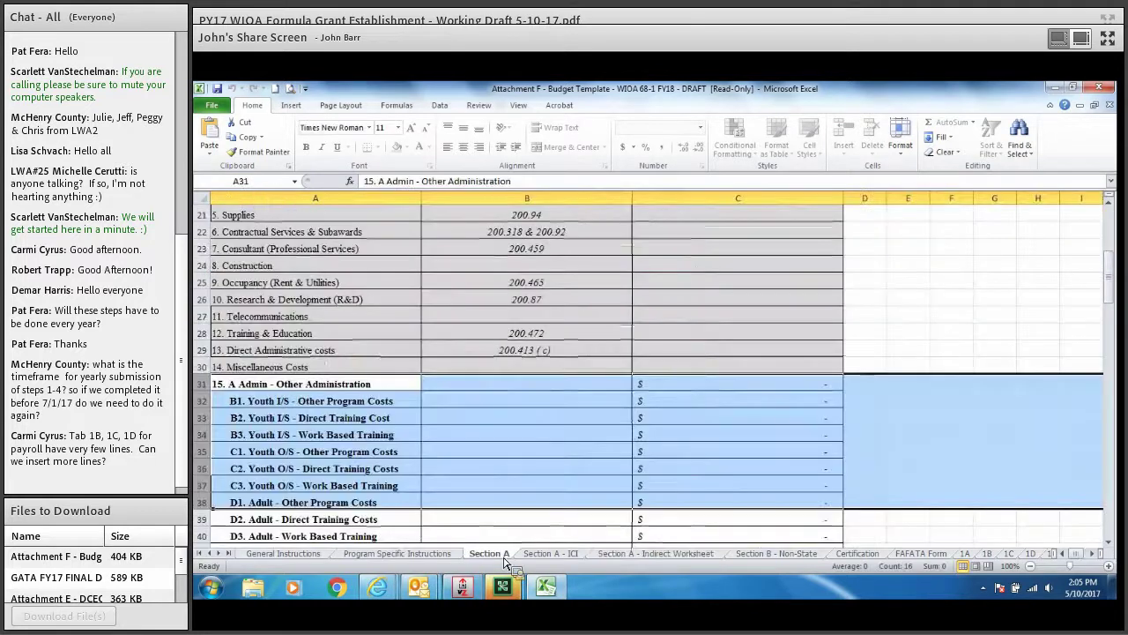
pyautogui.moveTo(1110, 286); pyautogui.dragTo(1113, 234)
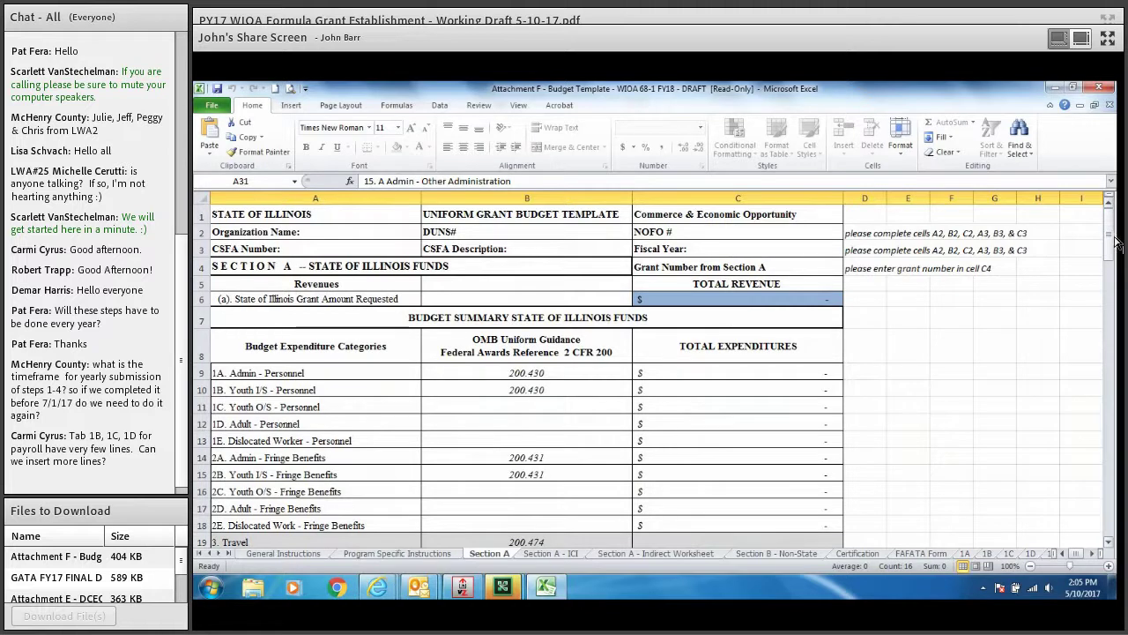
pyautogui.moveTo(1115, 242); pyautogui.dragTo(1112, 291)
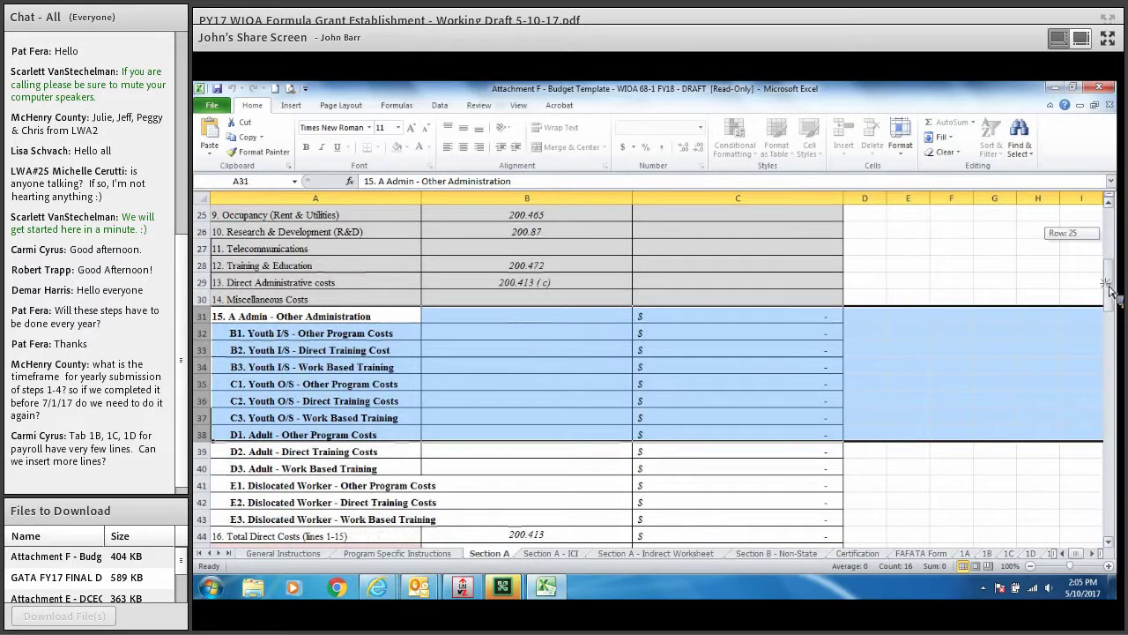
pyautogui.moveTo(1109, 286); pyautogui.dragTo(1113, 277)
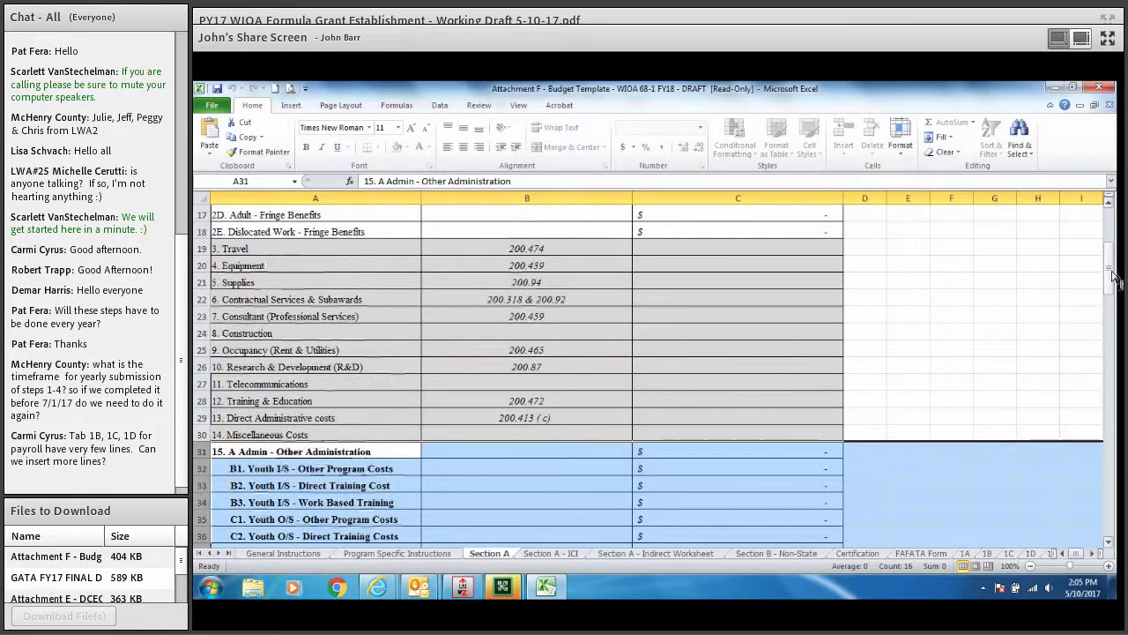
# Step: Examine Admin - Other Administration on the Section A - Indirect Worksheet, highlighting its sub-lines from Travel through Training and Education (Staff)
pyautogui.click(620, 559)
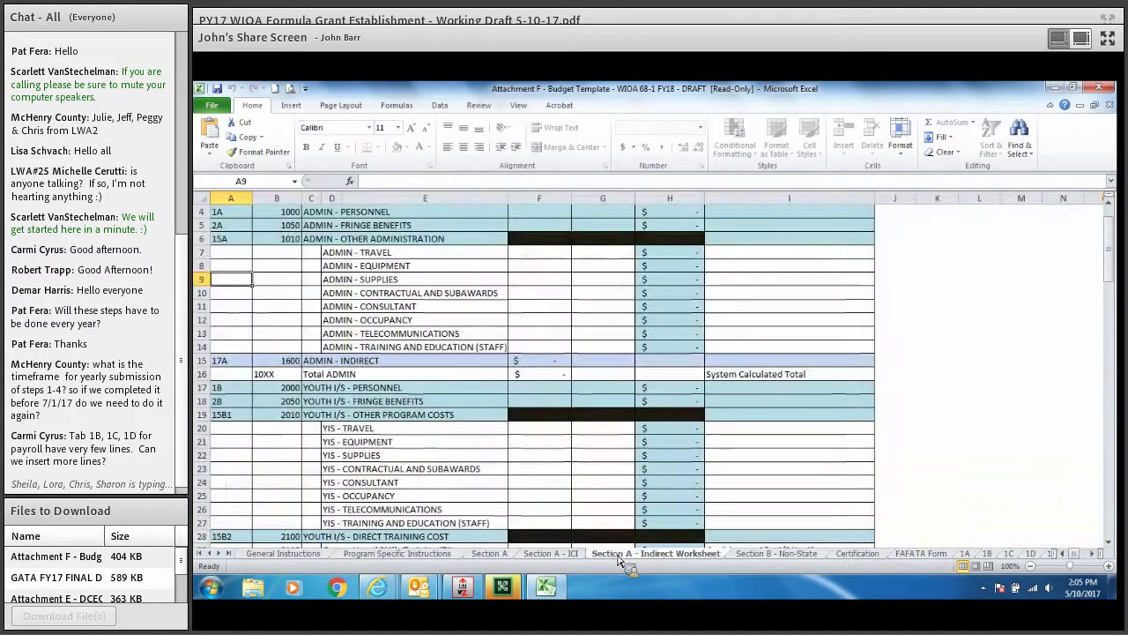
pyautogui.moveTo(1110, 271); pyautogui.dragTo(1112, 253)
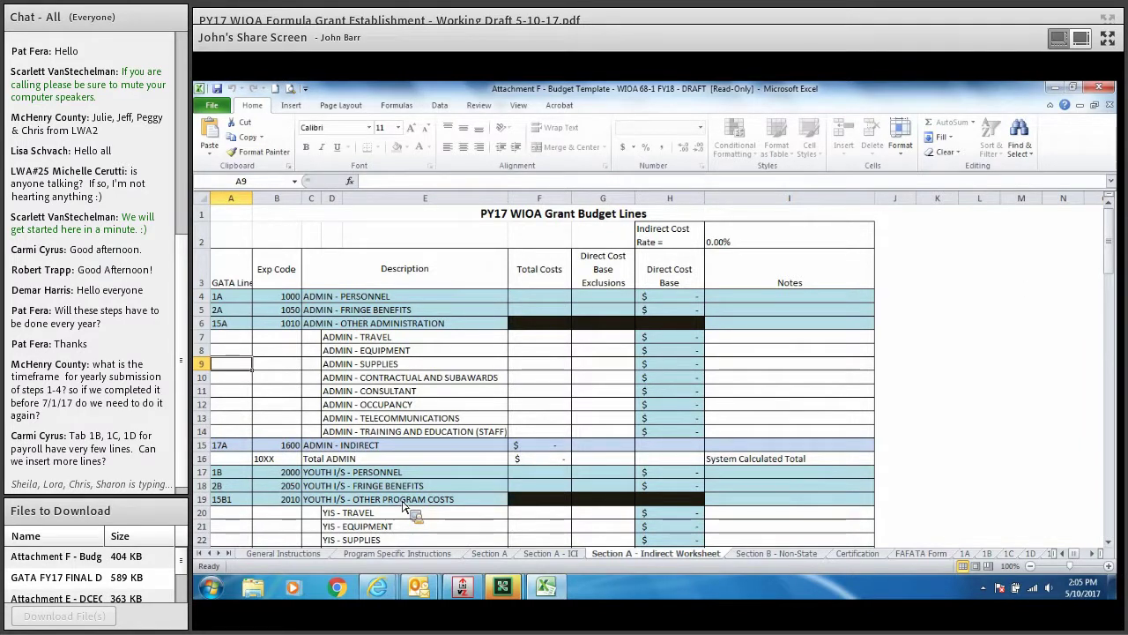
pyautogui.click(393, 325)
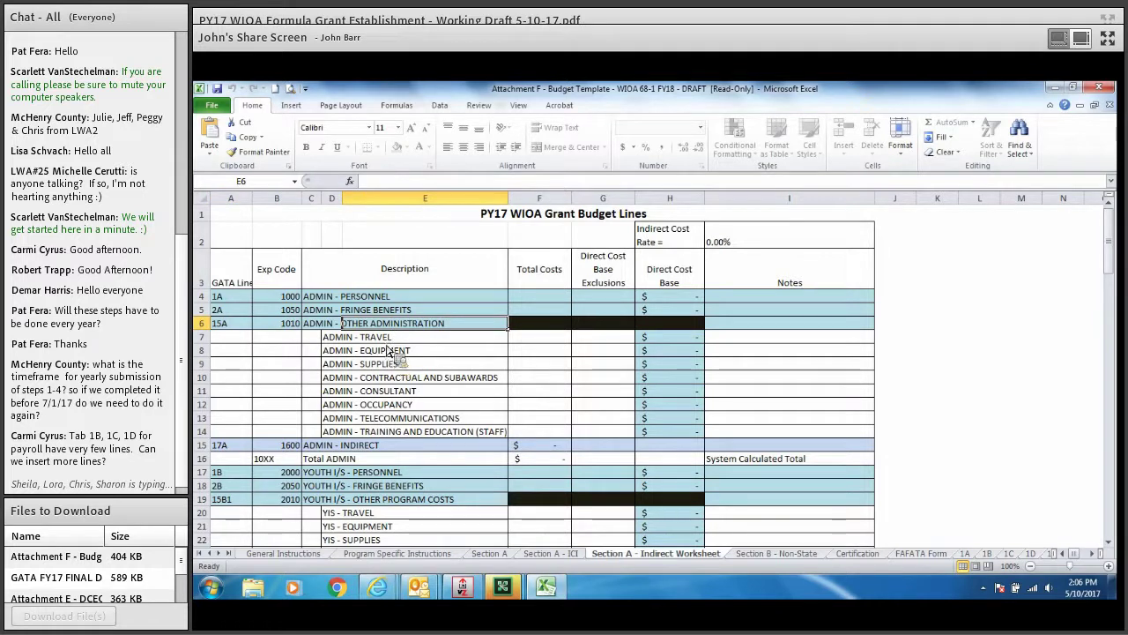
pyautogui.moveTo(388, 339); pyautogui.dragTo(384, 432)
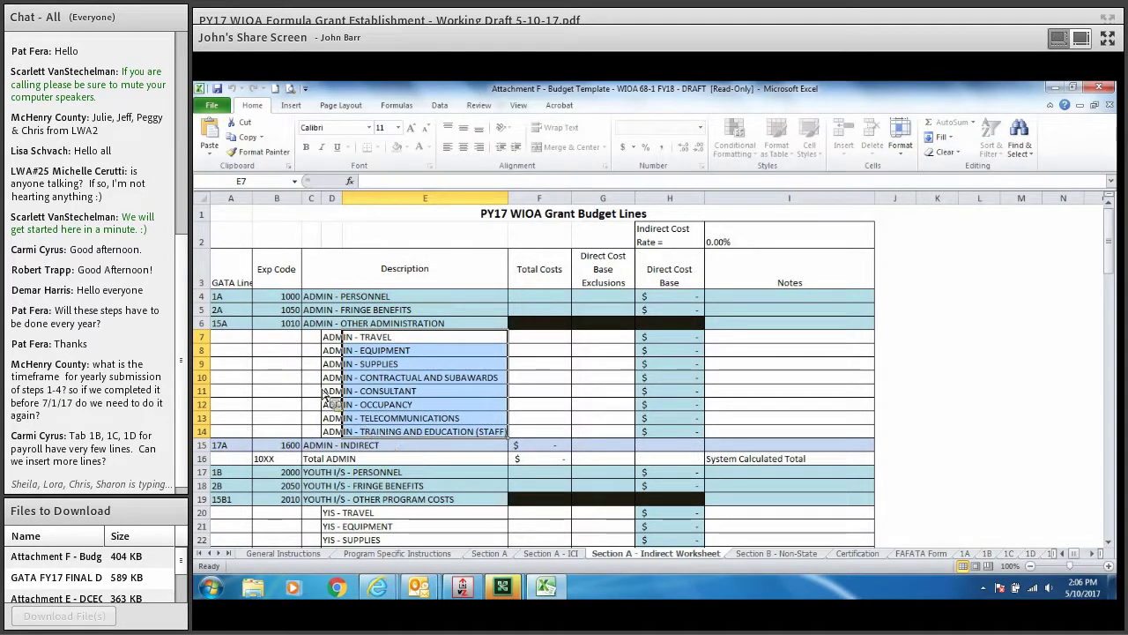
pyautogui.click(313, 367)
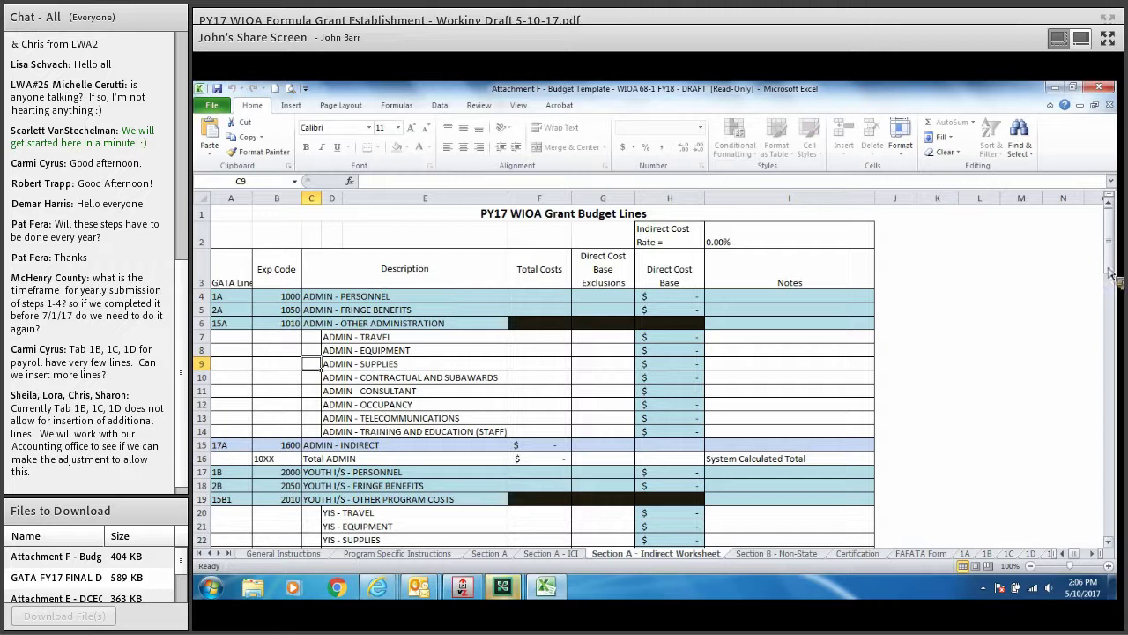
# Step: Look through the youth, calculated total and dislocated worker lines of the Indirect Worksheet, ending at the Comments area in row 119
pyautogui.moveTo(1111, 274); pyautogui.dragTo(1119, 333)
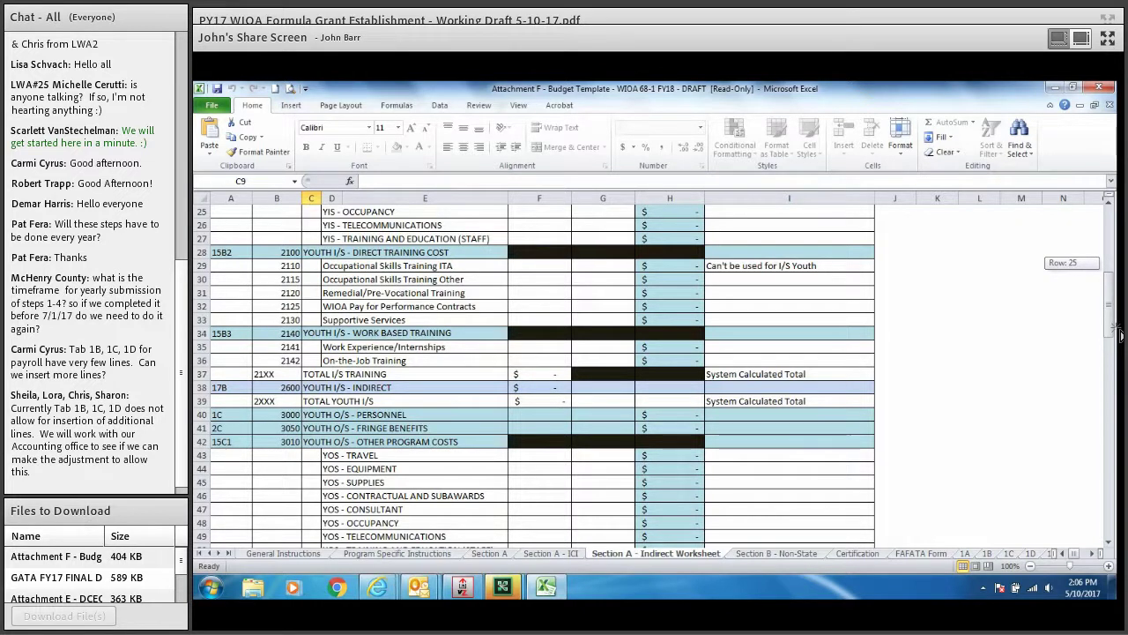
pyautogui.moveTo(1119, 333); pyautogui.dragTo(1115, 268)
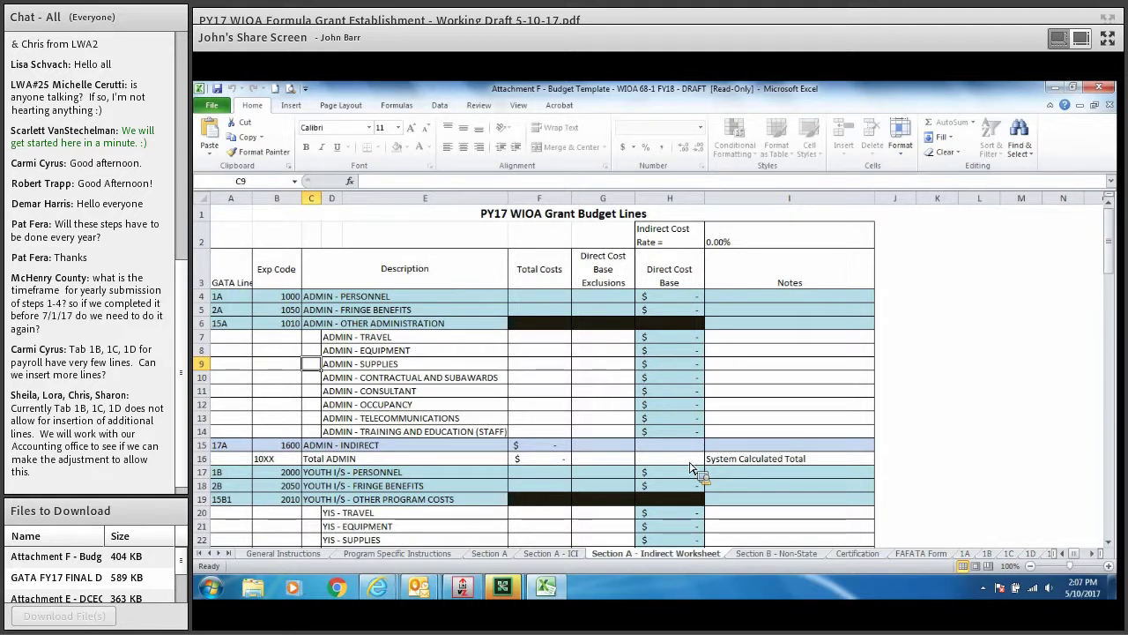
pyautogui.moveTo(690, 464); pyautogui.dragTo(728, 474)
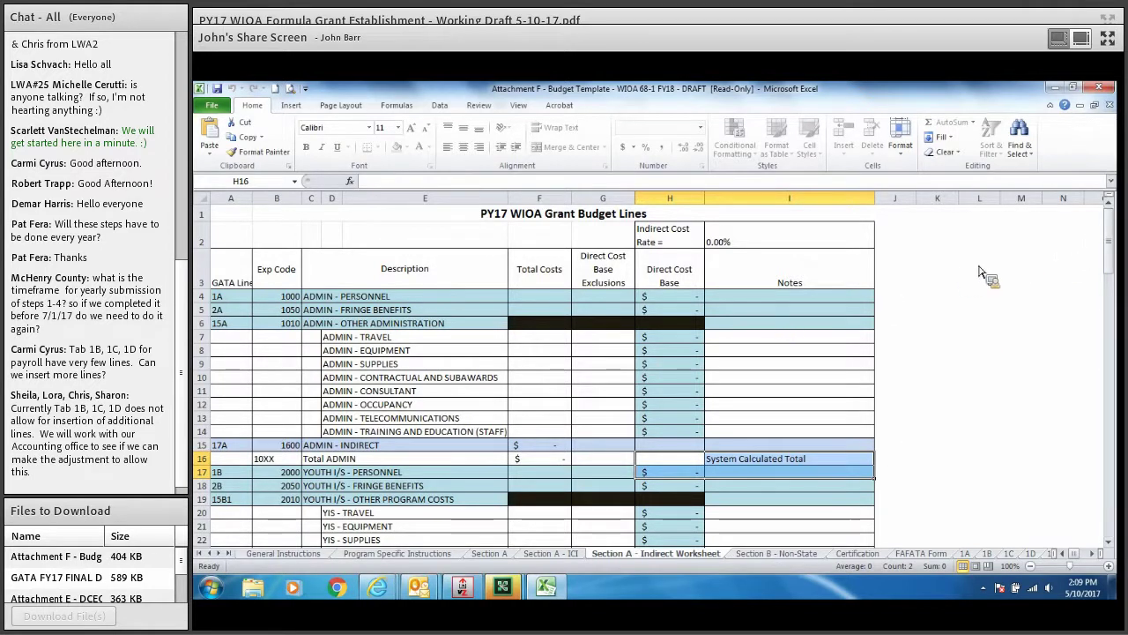
pyautogui.moveTo(1111, 251); pyautogui.dragTo(1112, 533)
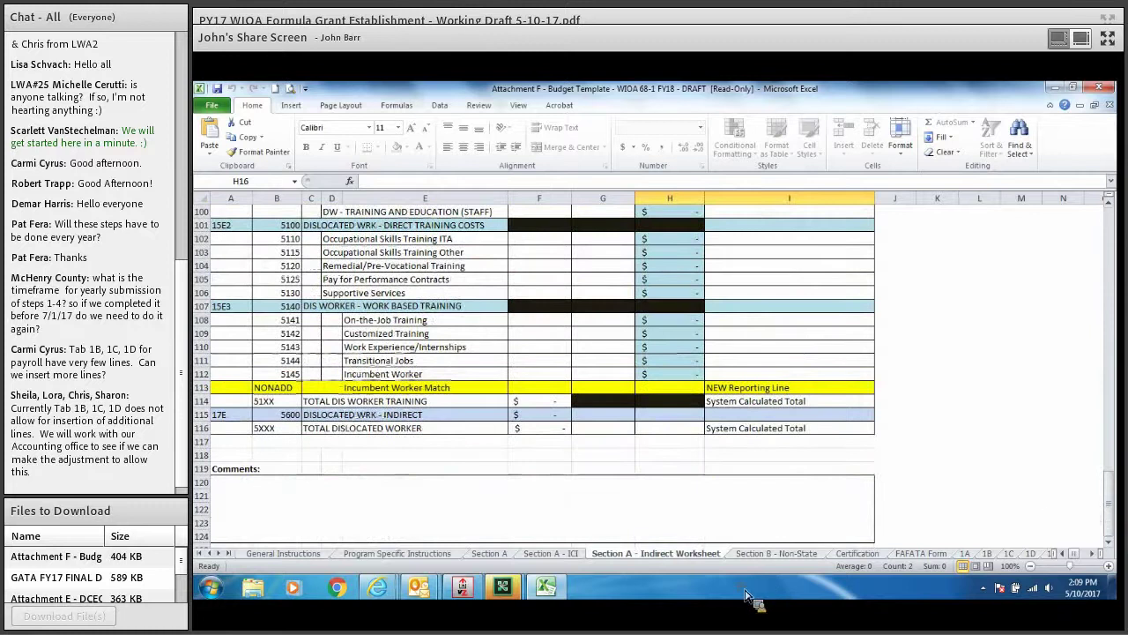
pyautogui.click(253, 494)
pyautogui.click(248, 471)
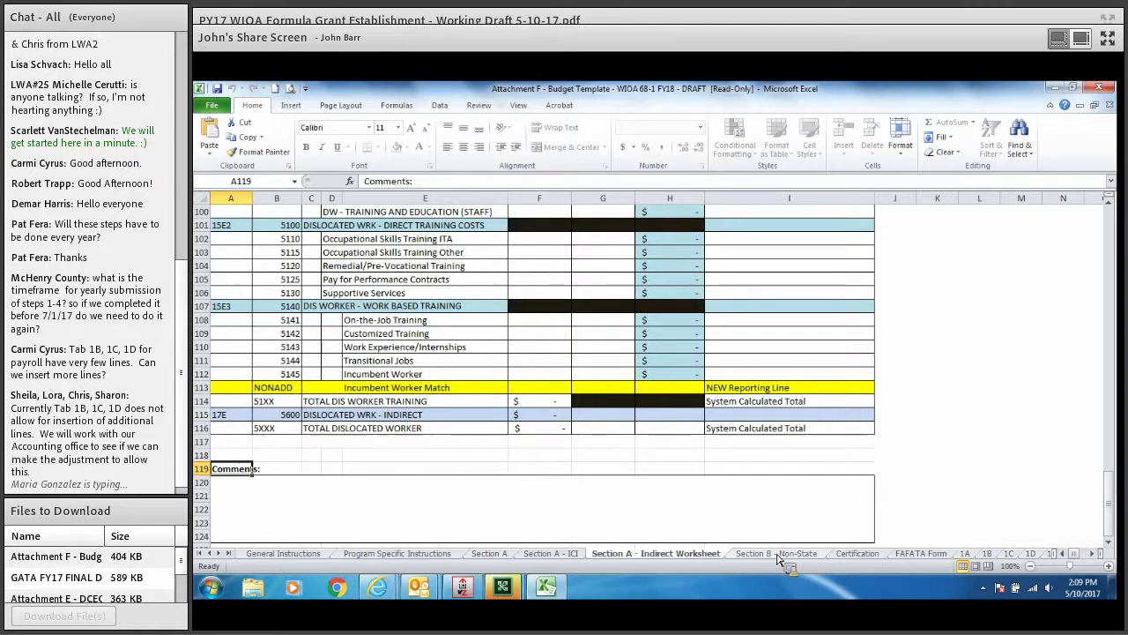
# Step: Review the Section B - Non-State budget summary and the Section C Narrative Summary, inspecting the State amount for 1A. Admin - Personnel
pyautogui.click(778, 553)
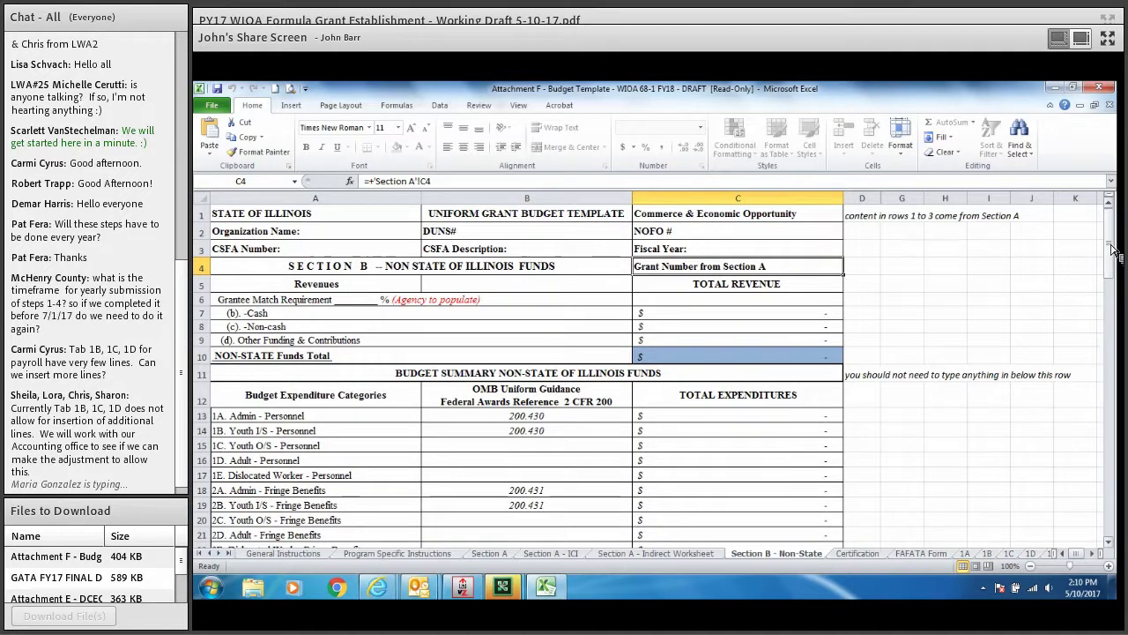
pyautogui.moveTo(1108, 249); pyautogui.dragTo(1109, 274)
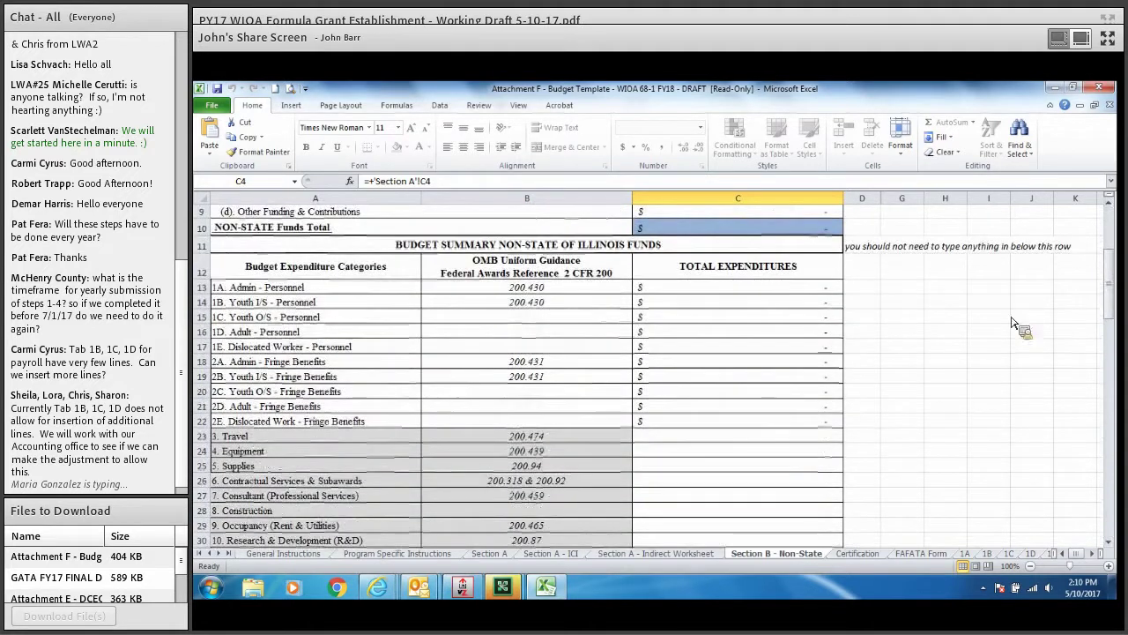
pyautogui.click(227, 553)
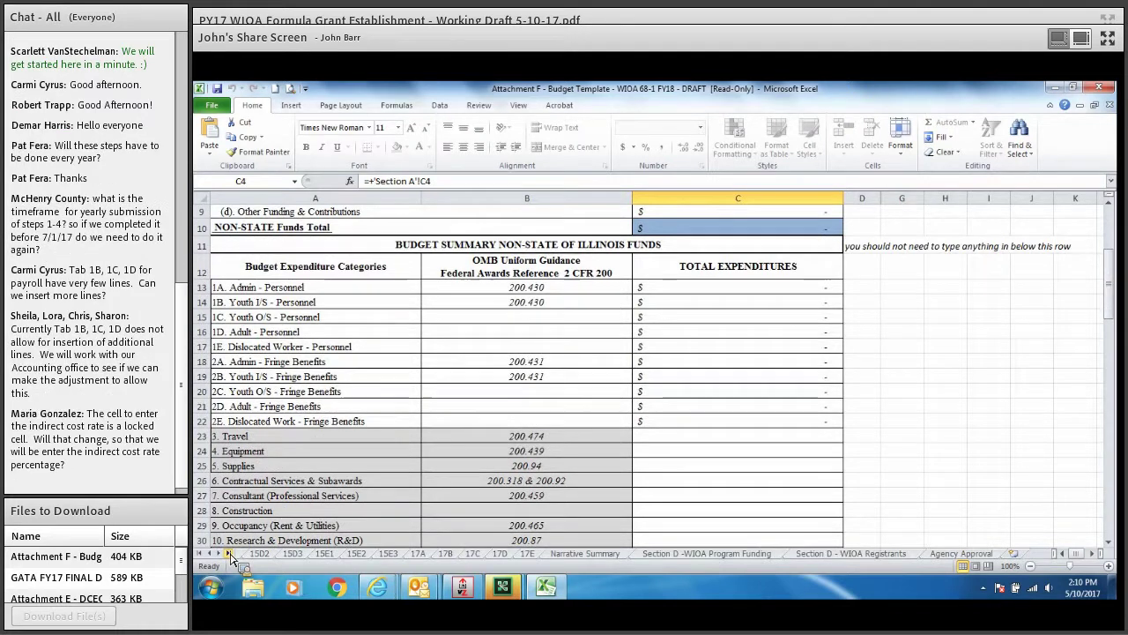
pyautogui.click(607, 553)
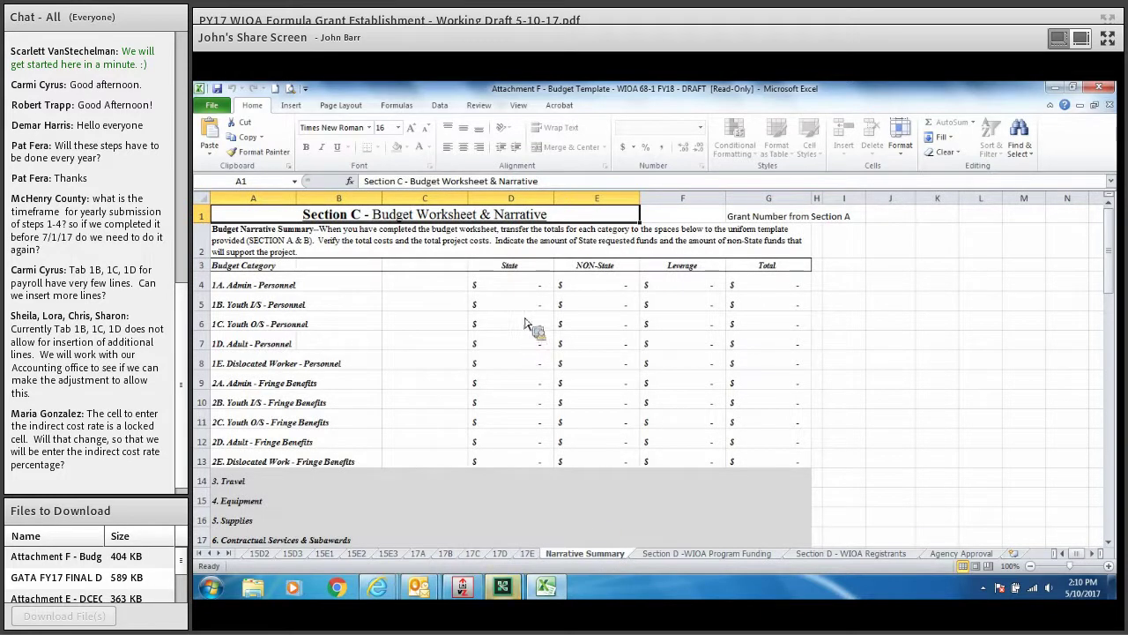
pyautogui.click(539, 288)
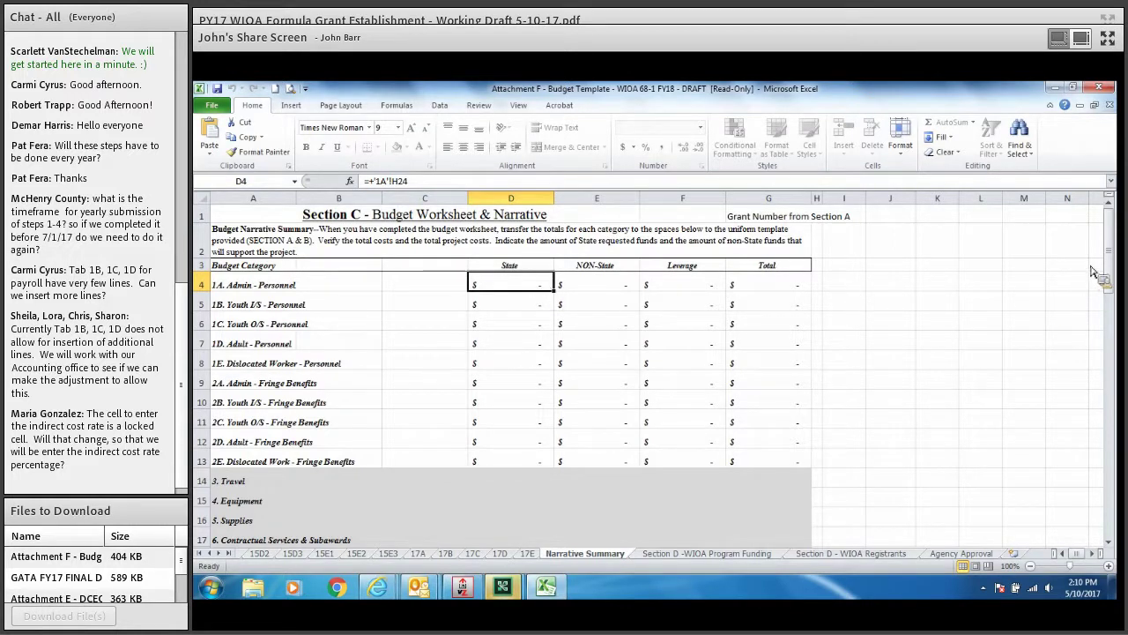
pyautogui.moveTo(1113, 256); pyautogui.dragTo(1112, 250)
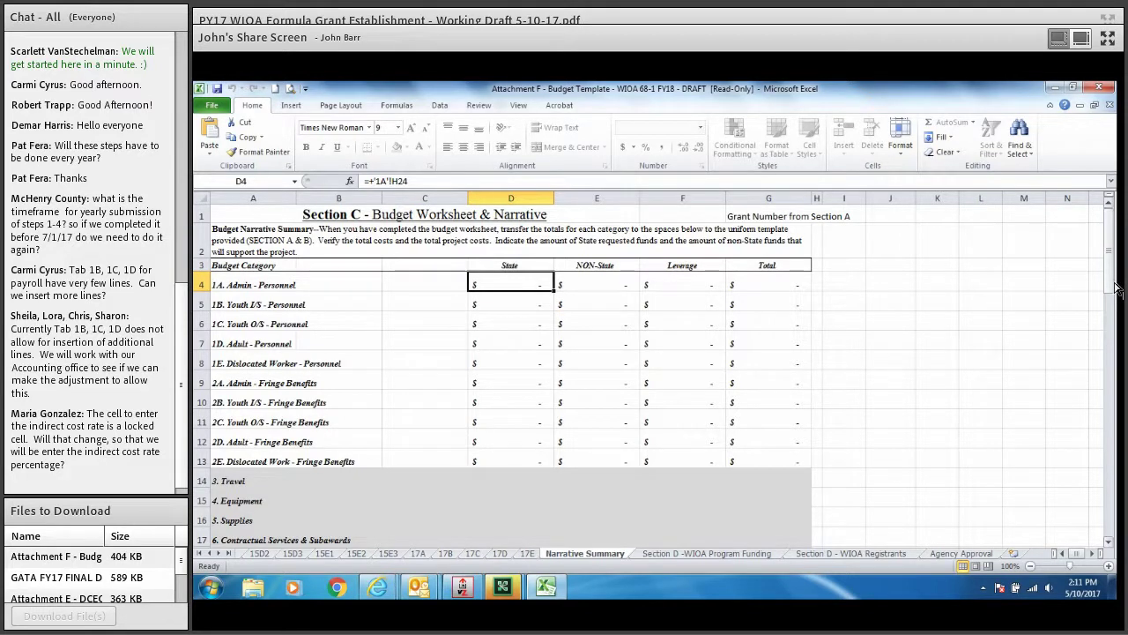
# Step: Check whether the Indirect Cost Rate in cell I2 of the Section A - Indirect Worksheet can be edited
pyautogui.click(215, 552)
pyautogui.click(215, 553)
pyautogui.click(214, 554)
pyautogui.click(215, 554)
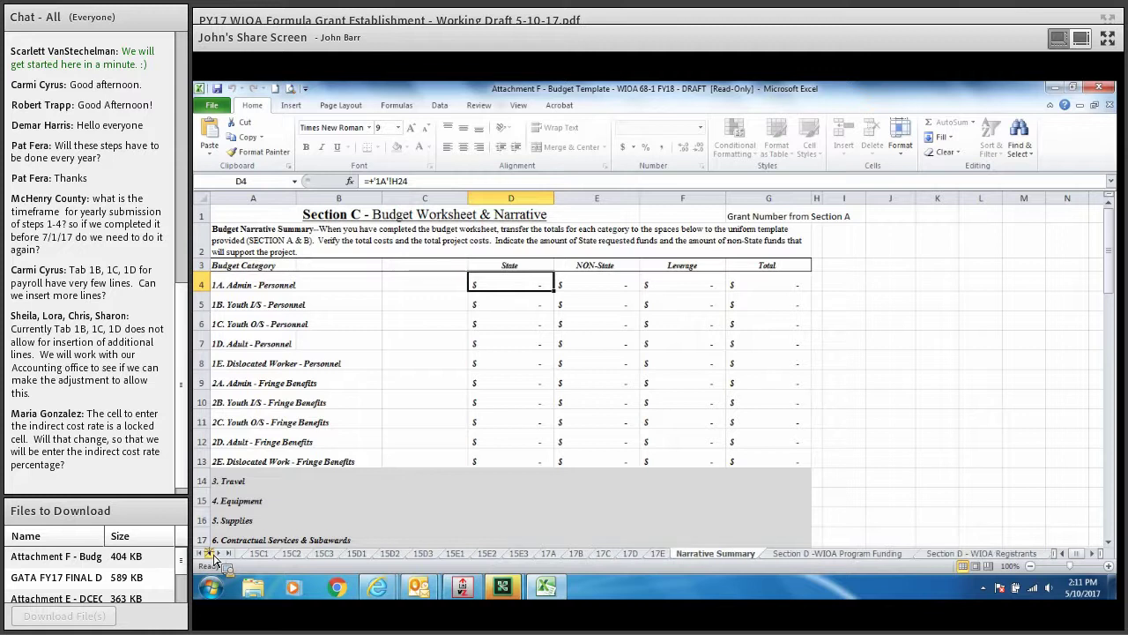
pyautogui.click(202, 553)
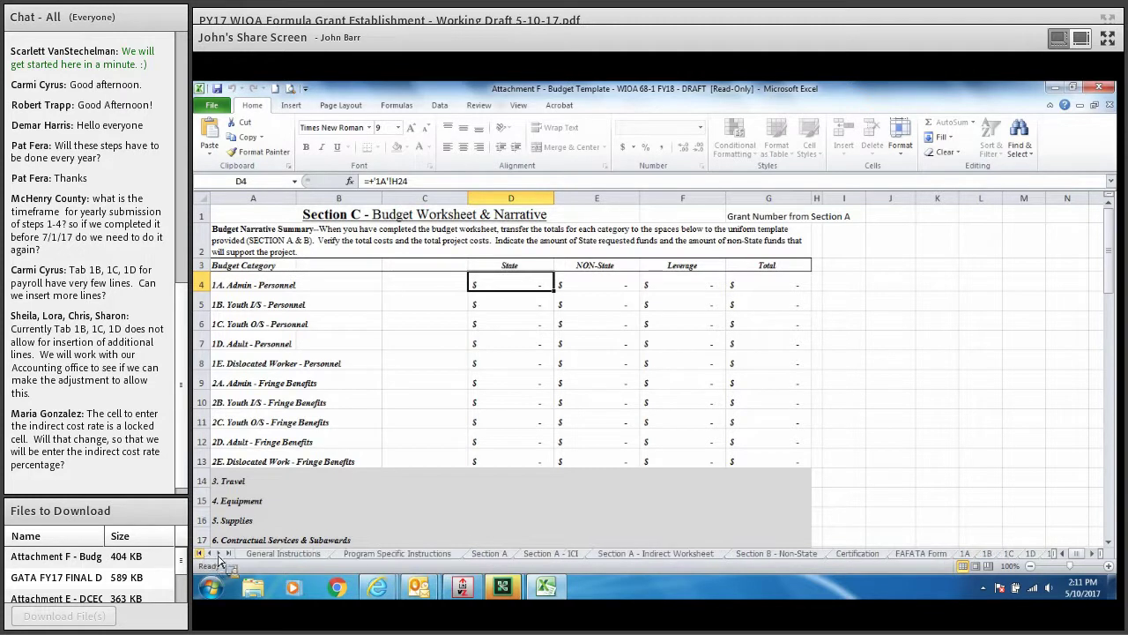
pyautogui.click(726, 555)
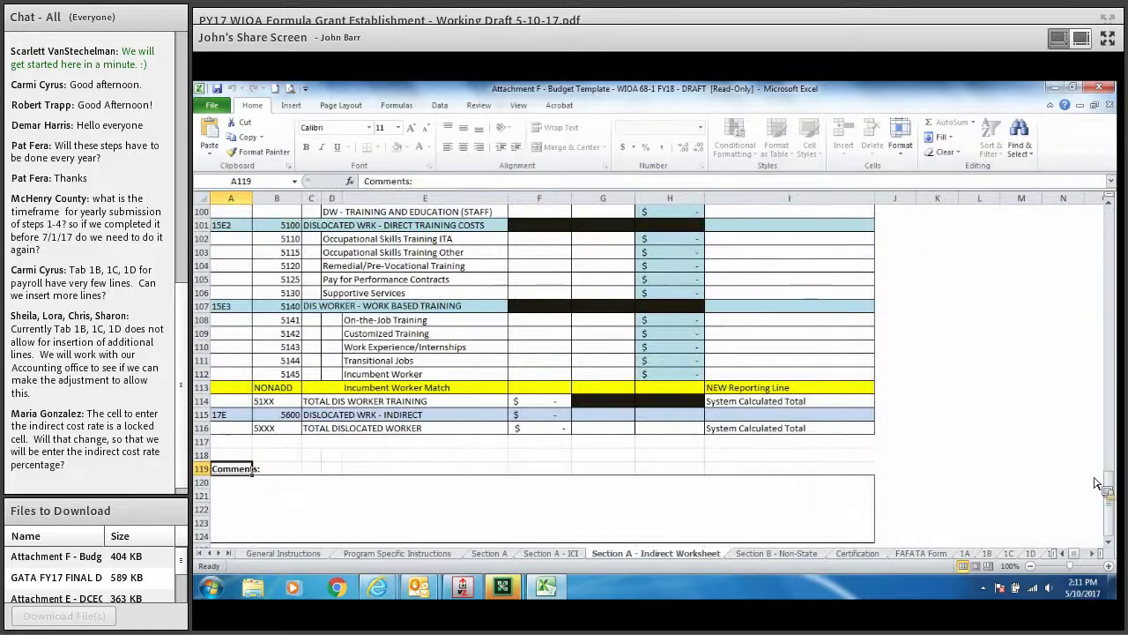
pyautogui.moveTo(1107, 513); pyautogui.dragTo(1109, 240)
pyautogui.click(696, 240)
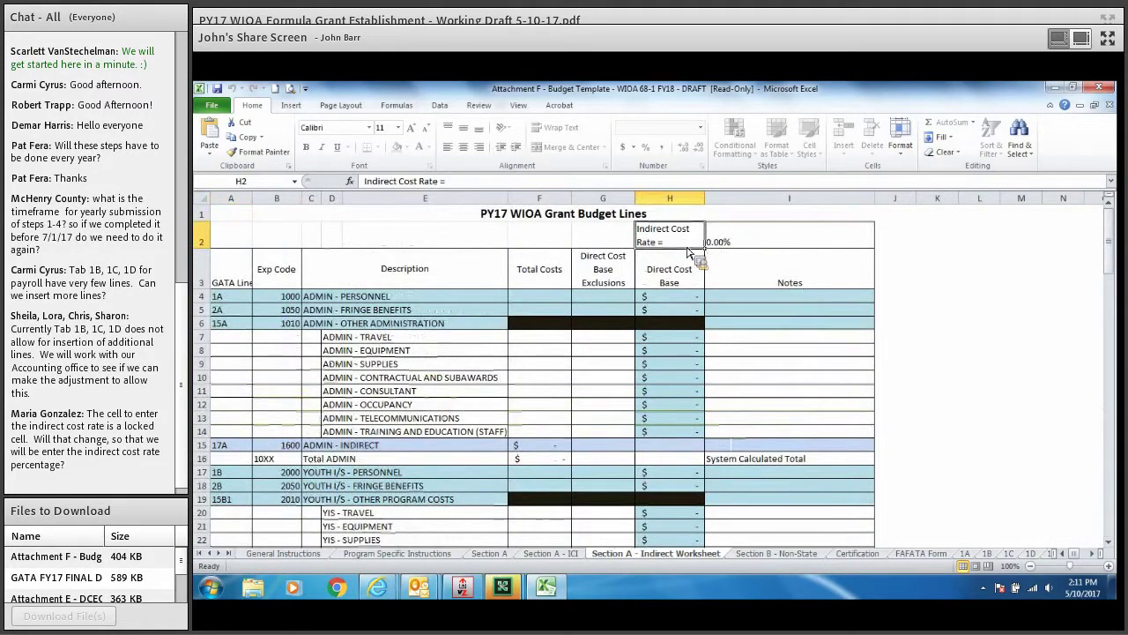
pyautogui.click(724, 242)
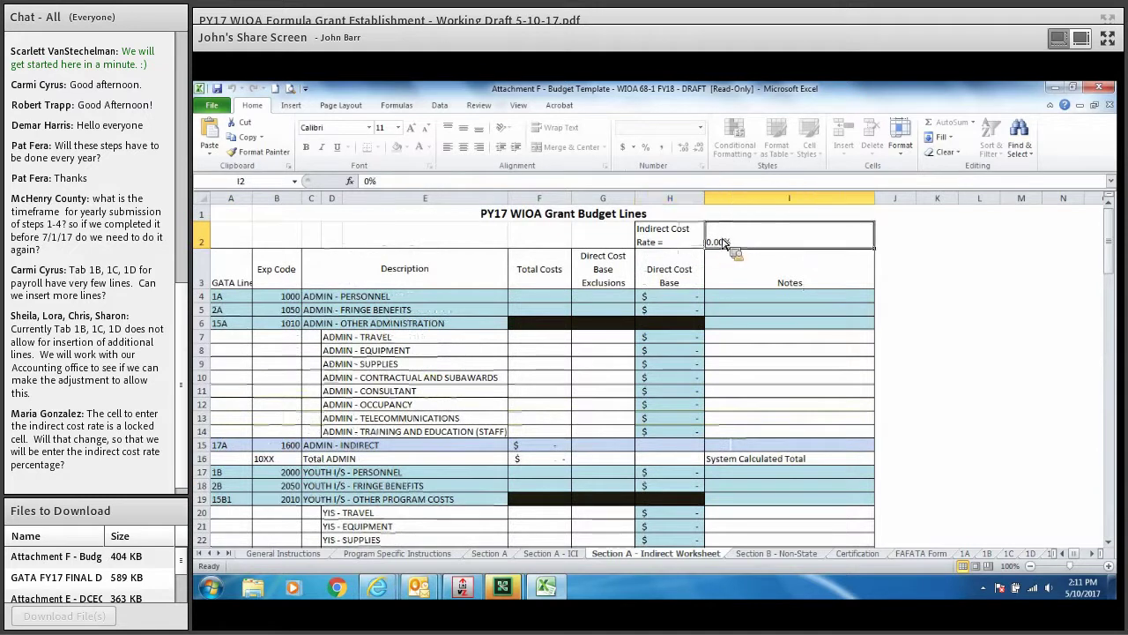
pyautogui.click(442, 183)
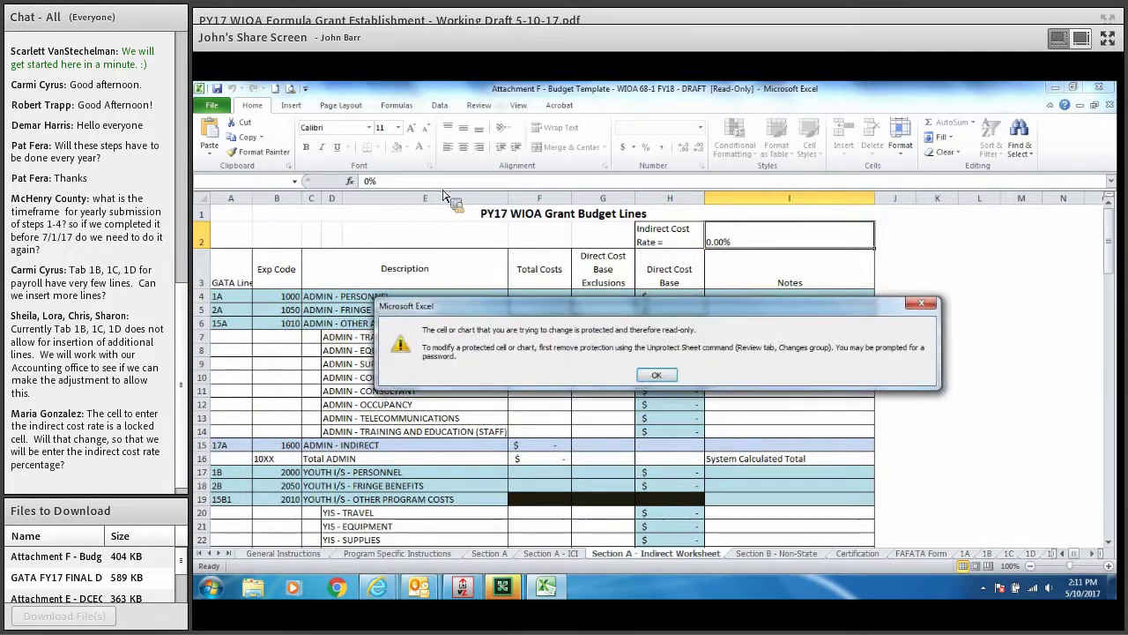
pyautogui.click(657, 375)
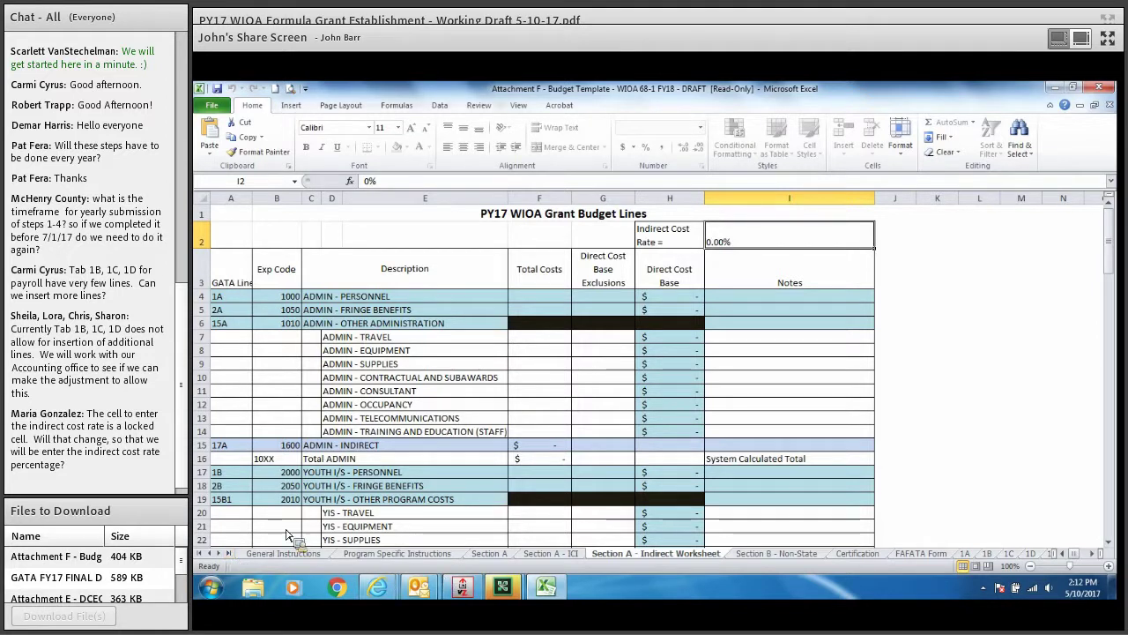
# Step: Examine the program funding allocations and quarterly WIOA budgeted costs on the Section D - WIOA Program Funding sheet
pyautogui.click(219, 552)
pyautogui.click(219, 552)
pyautogui.click(221, 552)
pyautogui.click(221, 553)
pyautogui.click(222, 552)
pyautogui.click(221, 553)
pyautogui.click(221, 553)
pyautogui.click(221, 552)
pyautogui.click(221, 553)
pyautogui.click(222, 552)
pyautogui.click(221, 553)
pyautogui.click(222, 552)
pyautogui.click(221, 553)
pyautogui.click(221, 553)
pyautogui.click(221, 552)
pyautogui.click(221, 552)
pyautogui.click(221, 553)
pyautogui.click(221, 553)
pyautogui.click(222, 552)
pyautogui.click(221, 553)
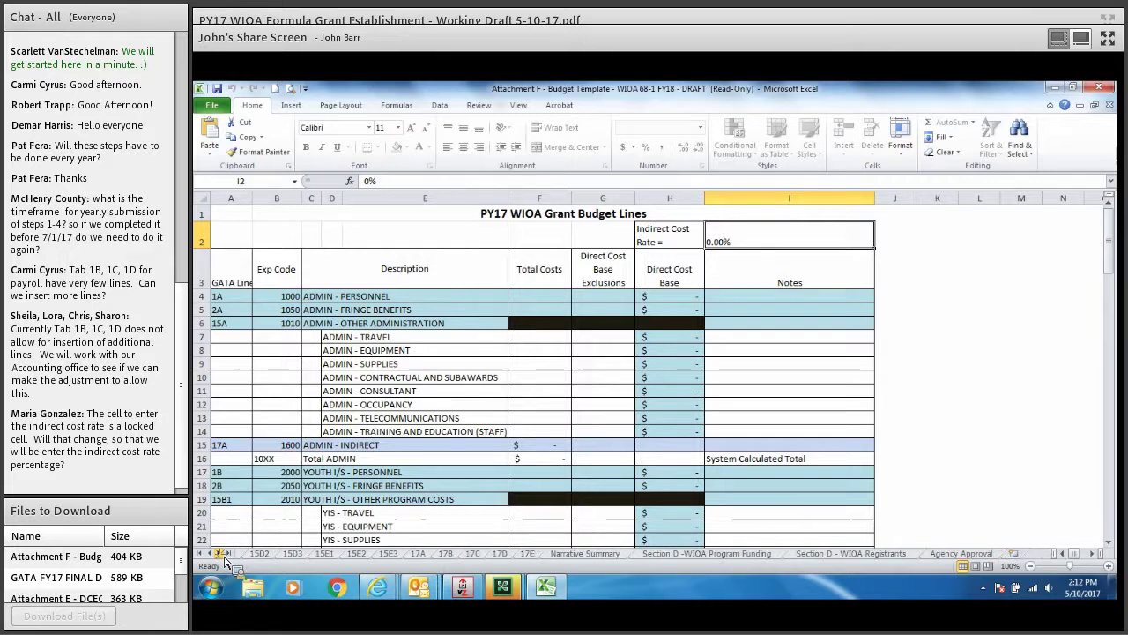
pyautogui.click(687, 555)
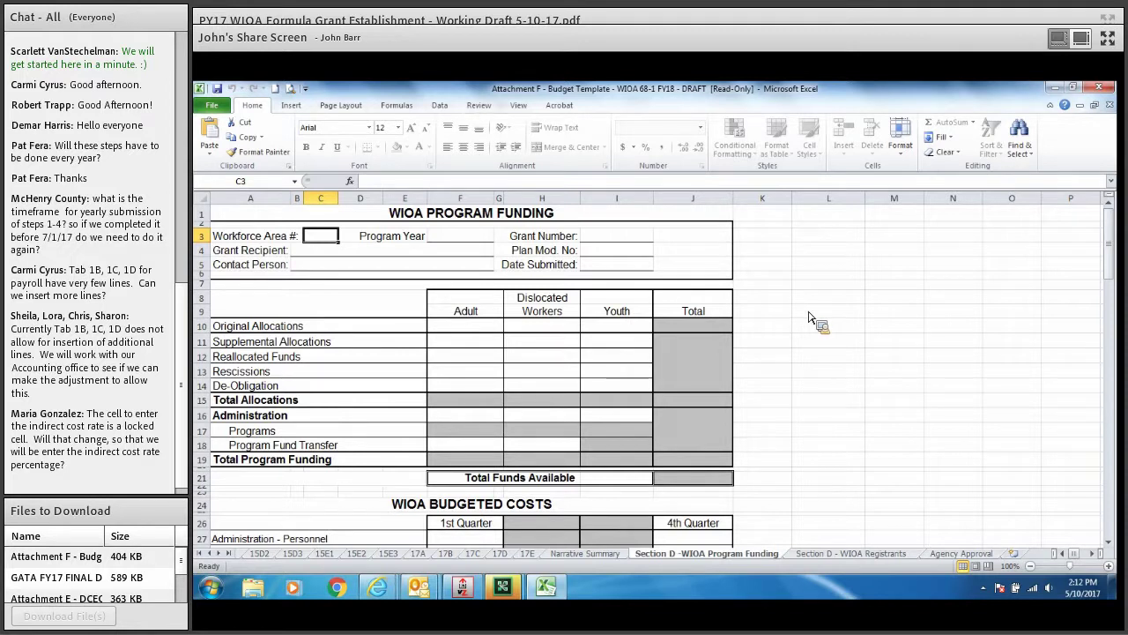
pyautogui.click(1112, 247)
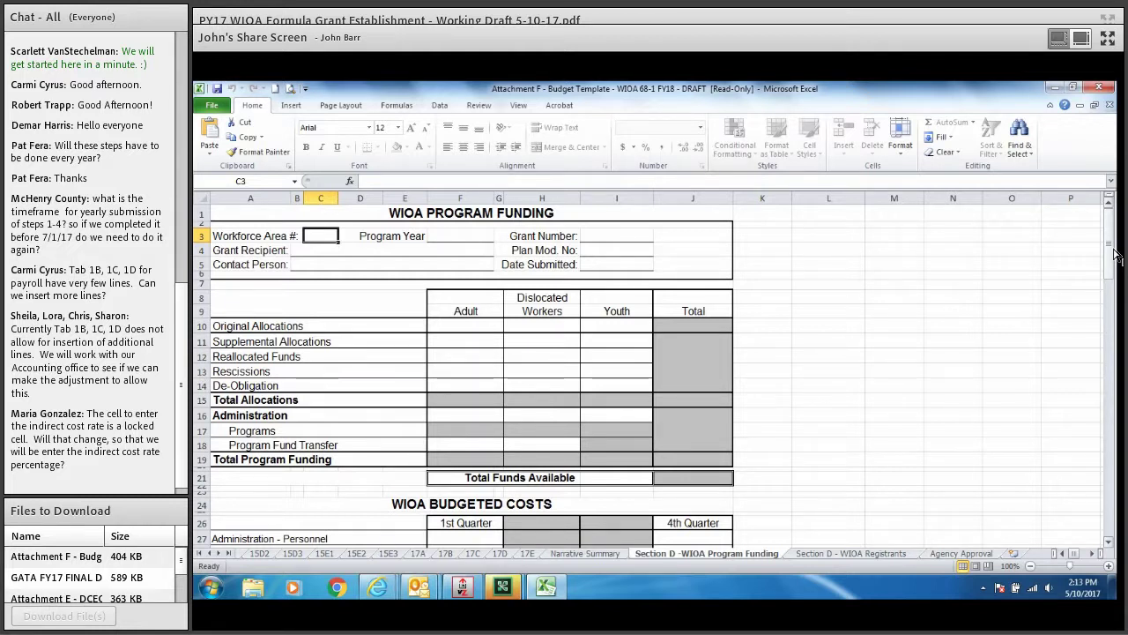
pyautogui.moveTo(1115, 255); pyautogui.dragTo(1112, 303)
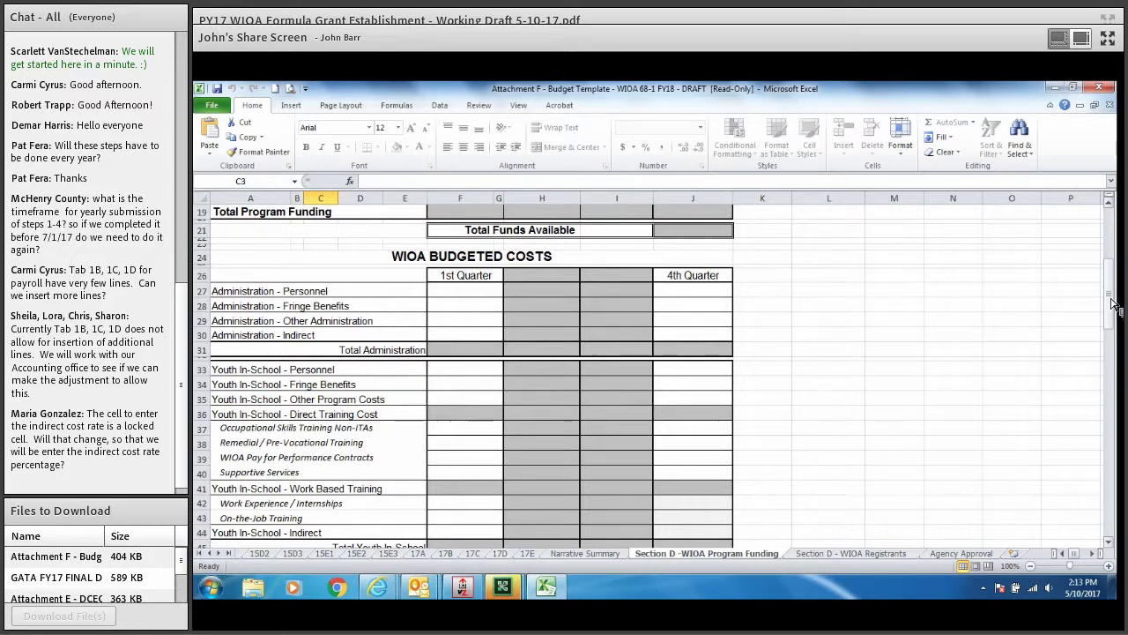
pyautogui.moveTo(1112, 303); pyautogui.dragTo(1112, 321)
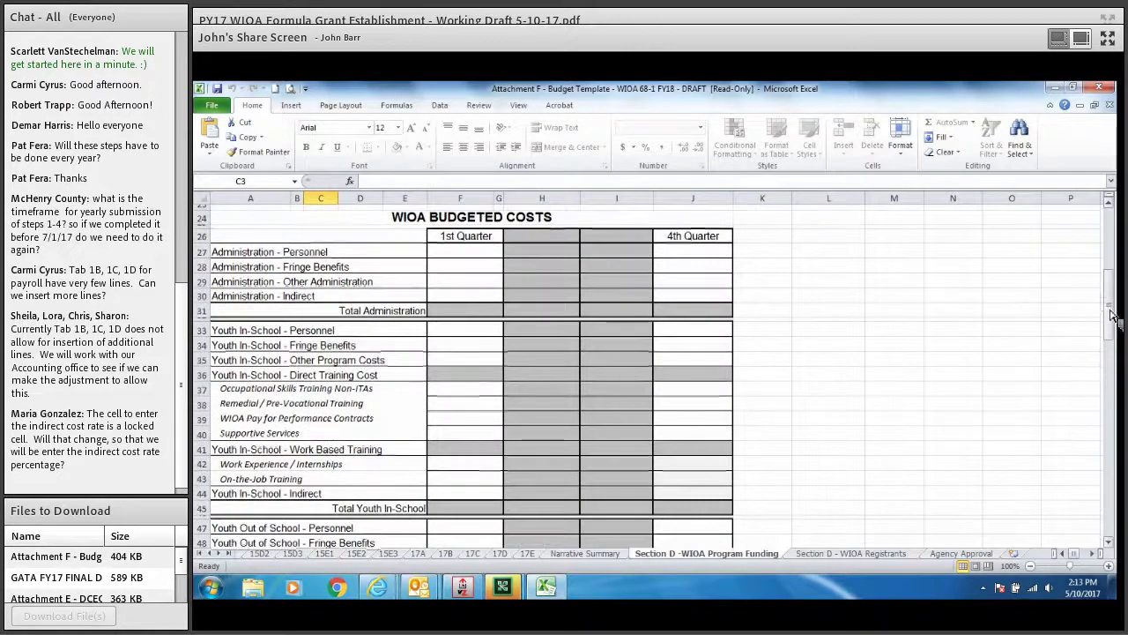
# Step: Review the cumulative registrant categories and their quarterly columns on the Section D - WIOA Registrants sheet
pyautogui.click(838, 554)
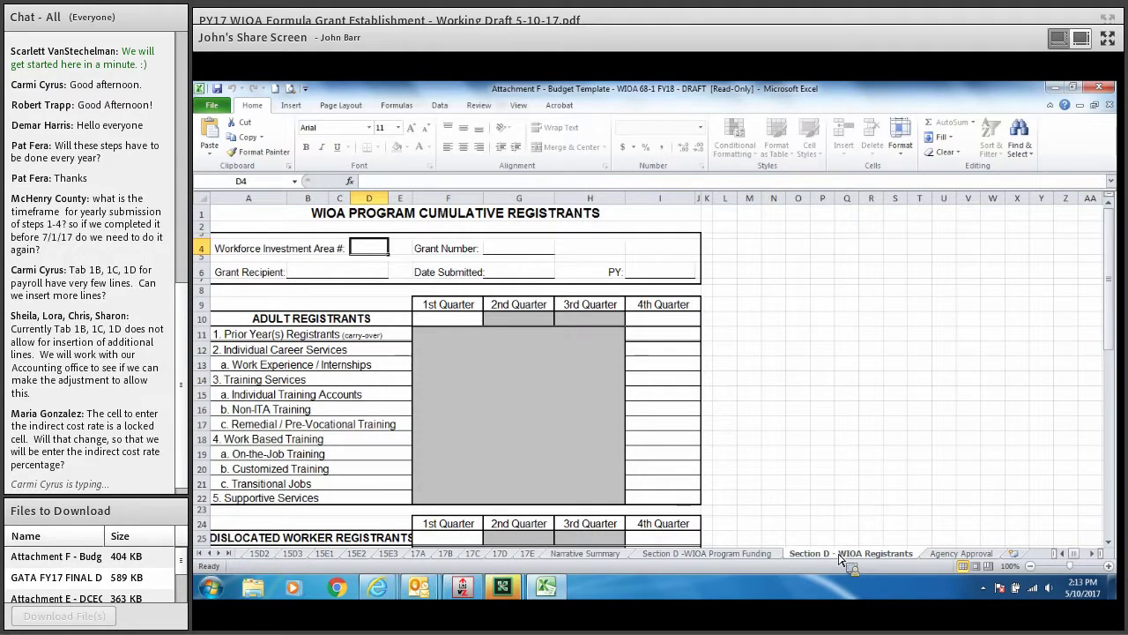
pyautogui.moveTo(1112, 284); pyautogui.dragTo(1115, 287)
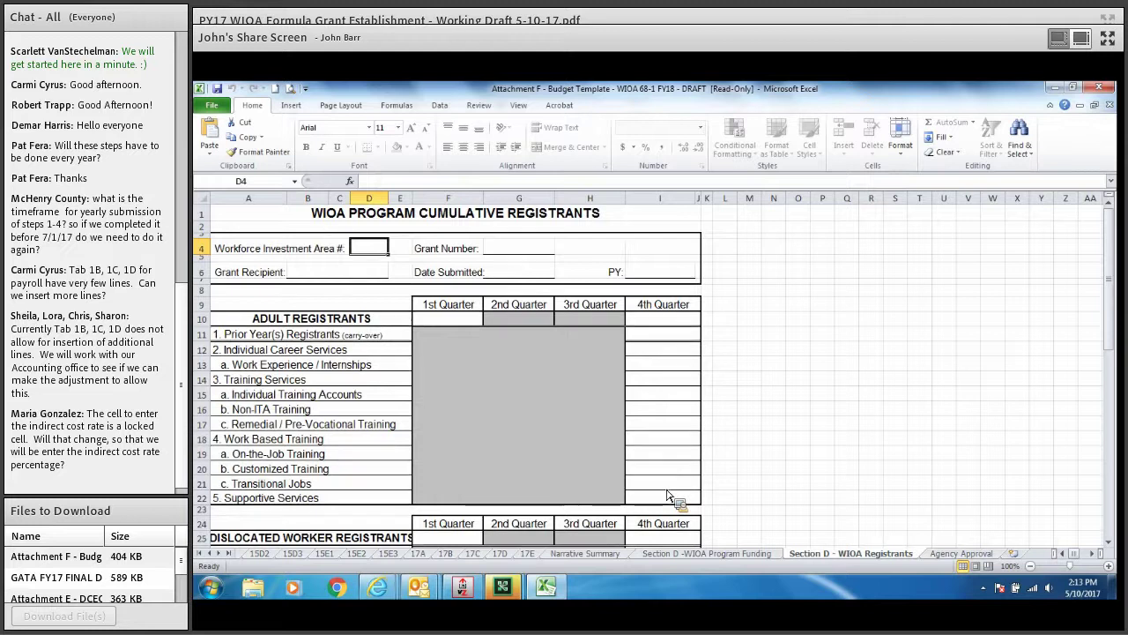
# Step: Review the Section C Budget Worksheet & Narrative on sheet 1A, covering the Admin - Personnel instructions and the first position row
pyautogui.click(210, 554)
pyautogui.click(210, 553)
pyautogui.click(211, 554)
pyautogui.click(211, 553)
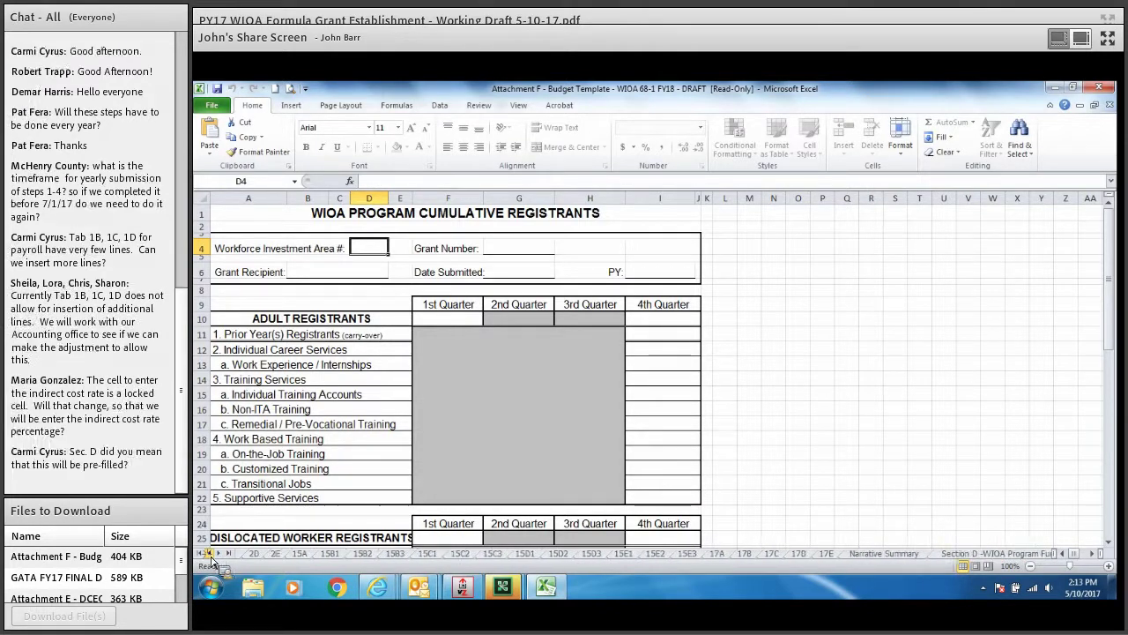
pyautogui.click(210, 553)
pyautogui.click(211, 554)
pyautogui.click(210, 553)
pyautogui.click(210, 553)
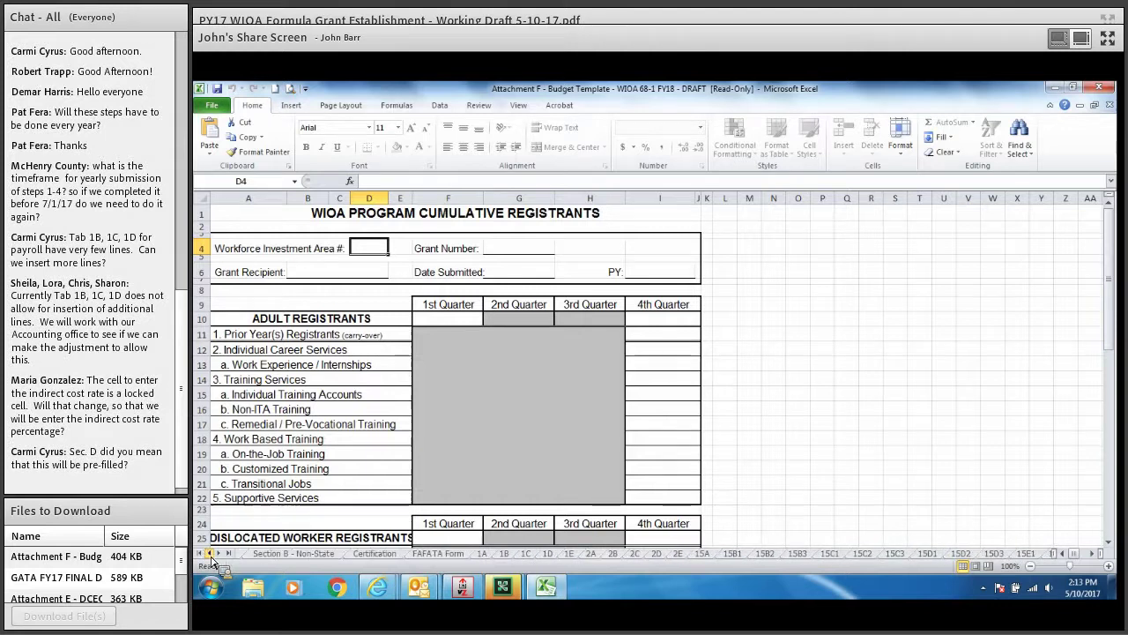
pyautogui.click(482, 554)
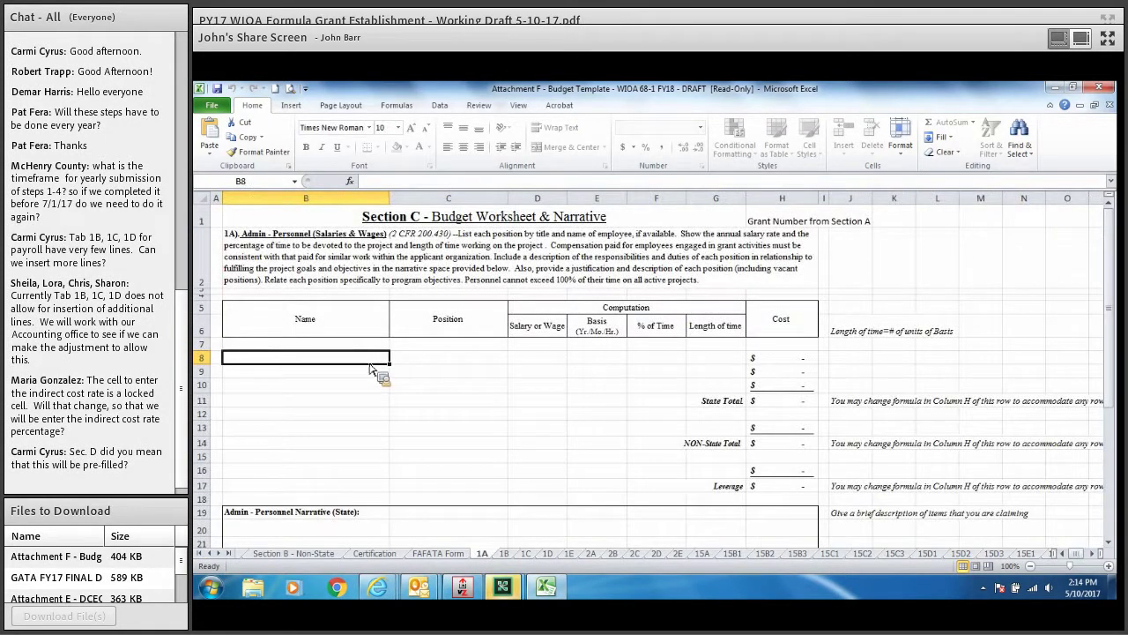
pyautogui.click(477, 220)
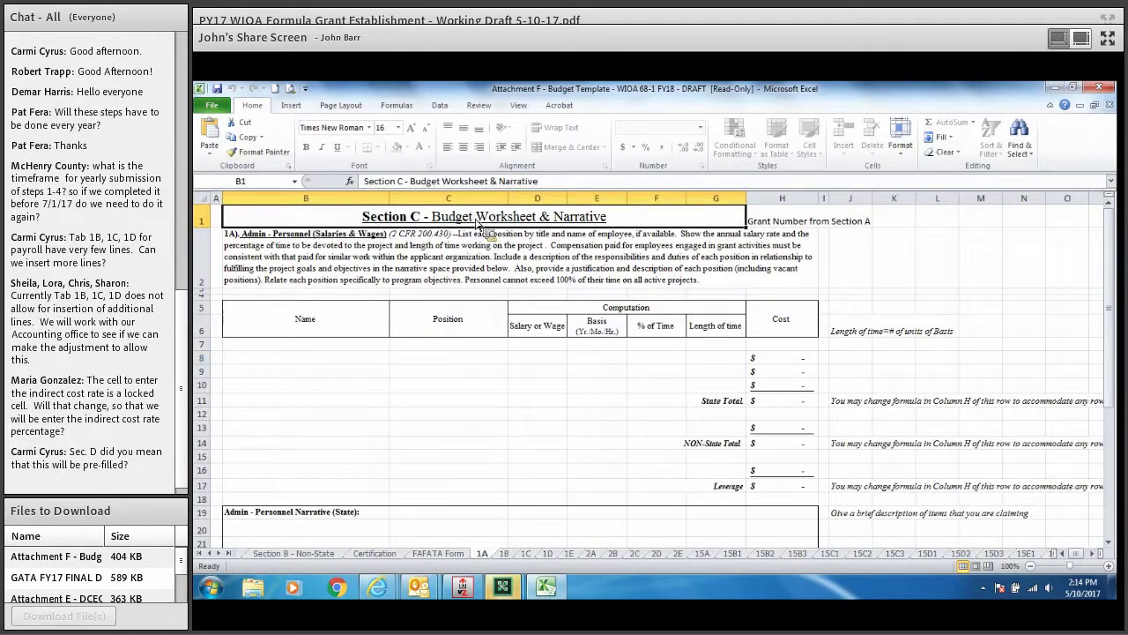
pyautogui.click(335, 256)
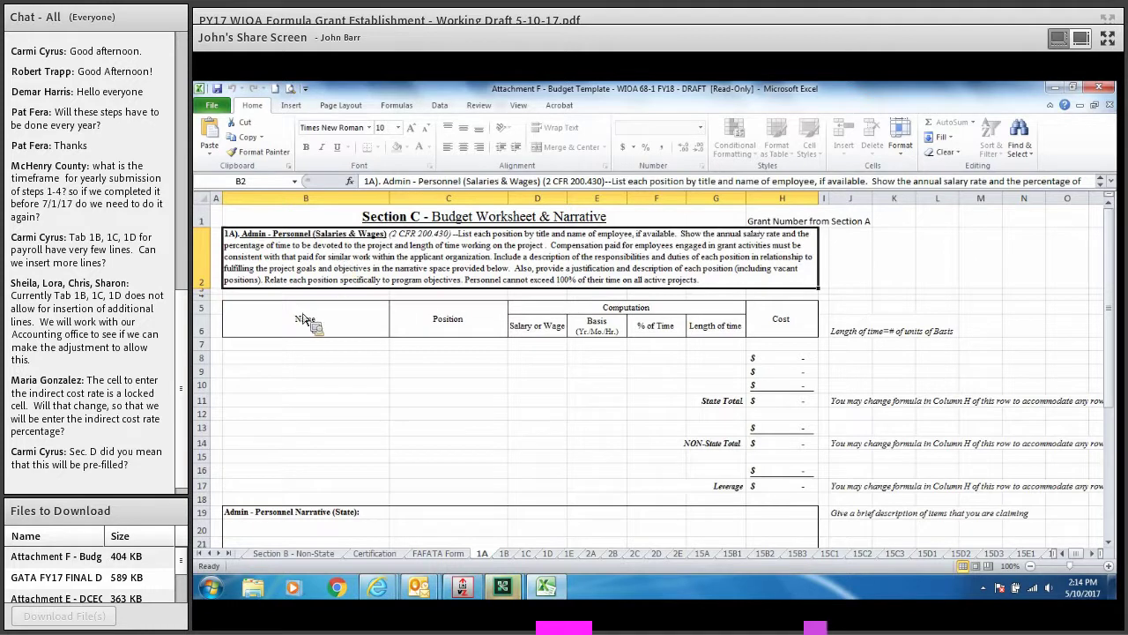
pyautogui.click(282, 361)
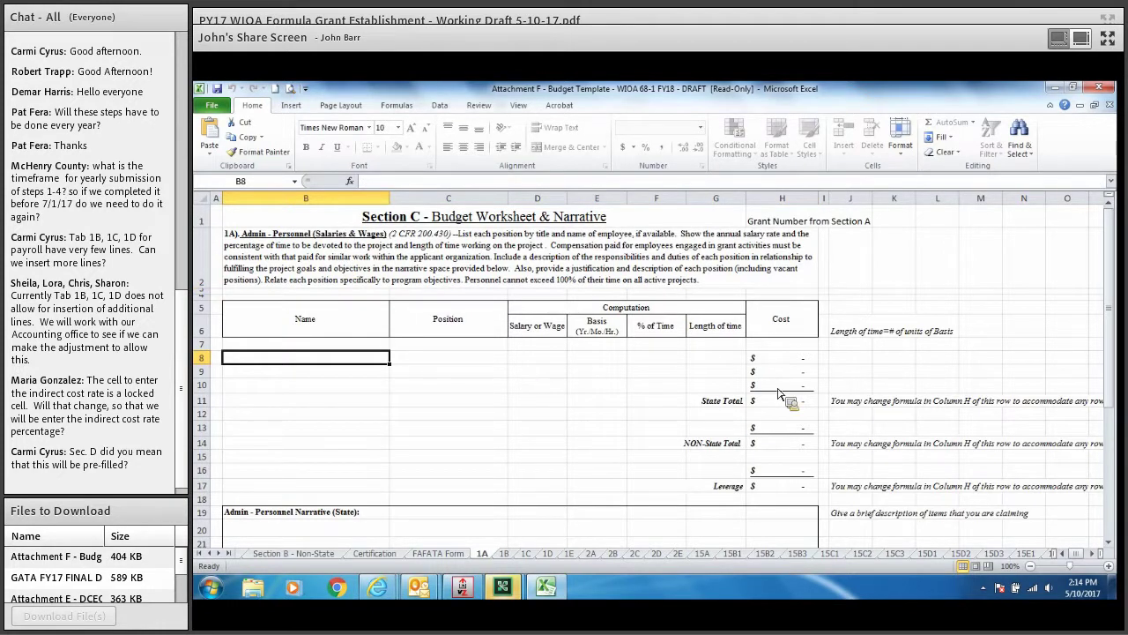
# Step: Inspect the editing options available for cell E19 in the Admin - Personnel Narrative (State) area of sheet 1A
pyautogui.click(615, 511)
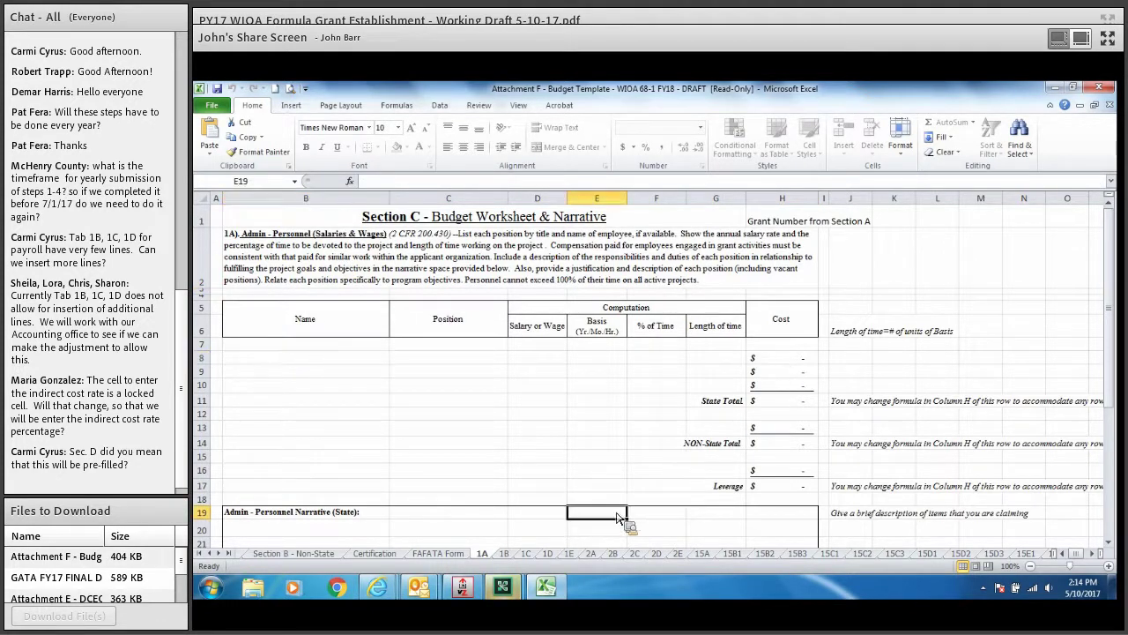
pyautogui.rightClick(615, 509)
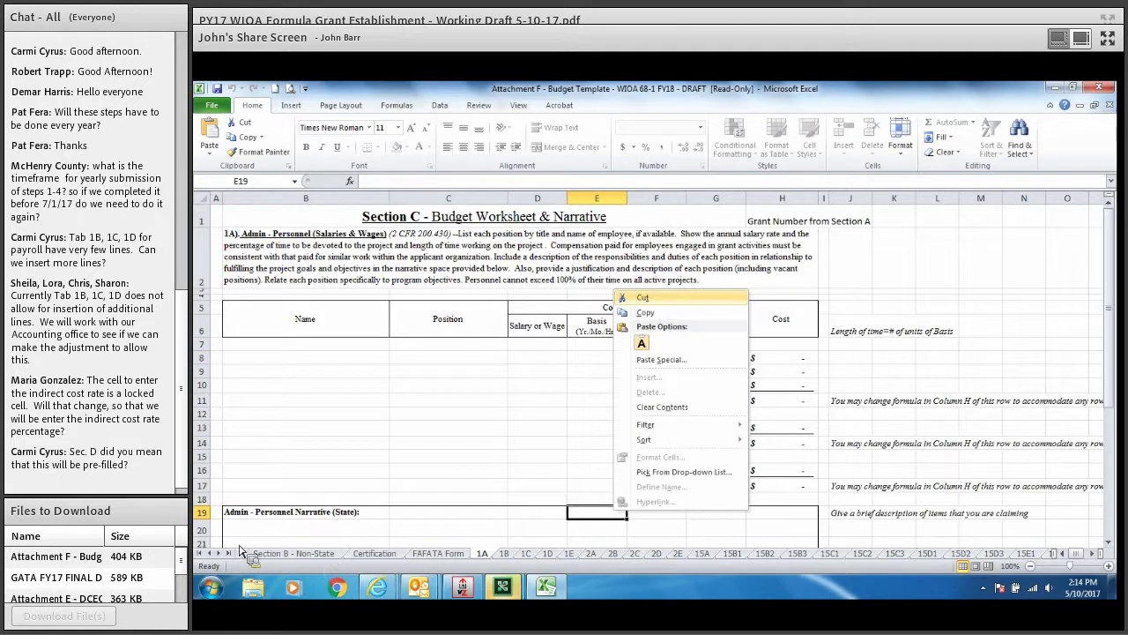
pyautogui.press('Escape')
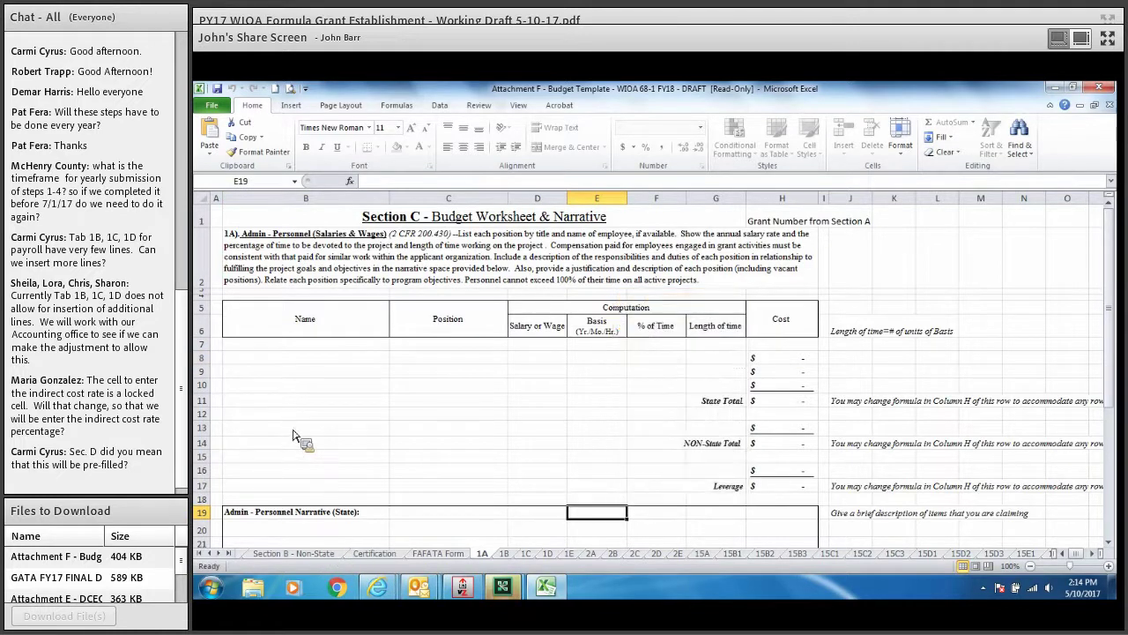
# Step: Review the Section A sheet's State of Illinois budget summary, from the other administration lines up to the organization and grant header fields
pyautogui.click(216, 553)
pyautogui.click(215, 553)
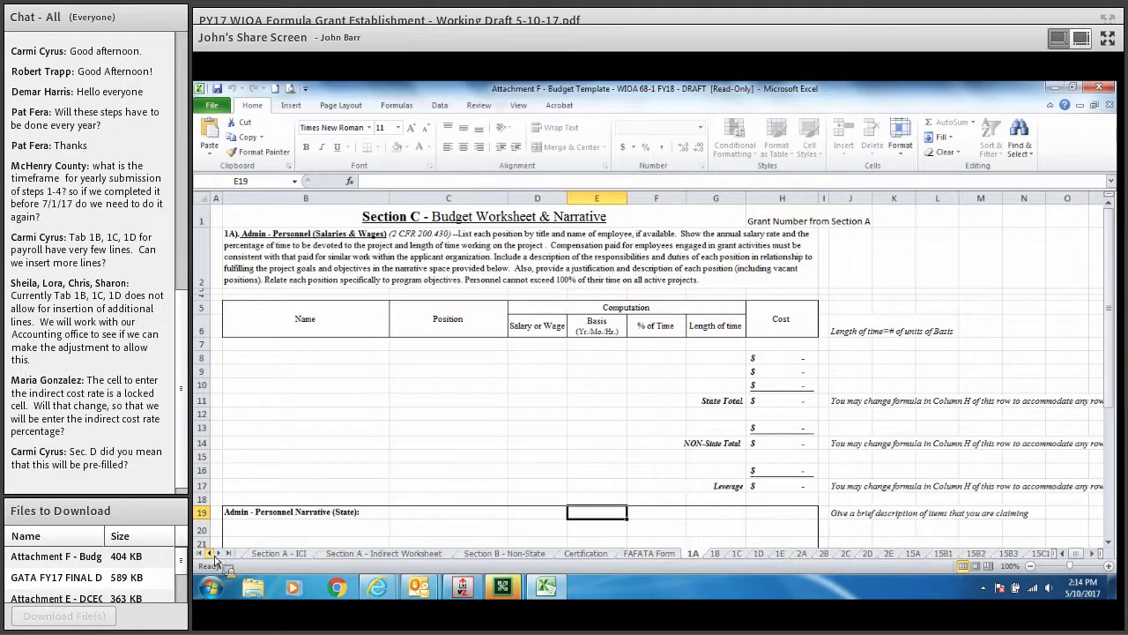
pyautogui.click(215, 553)
pyautogui.click(215, 554)
pyautogui.click(401, 554)
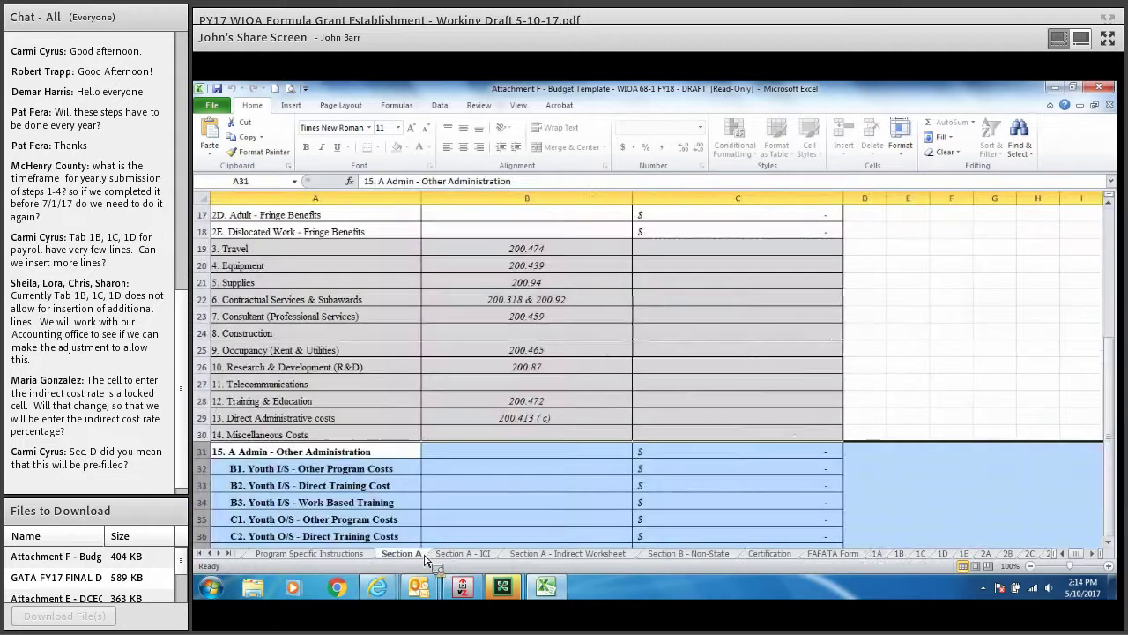
pyautogui.click(534, 350)
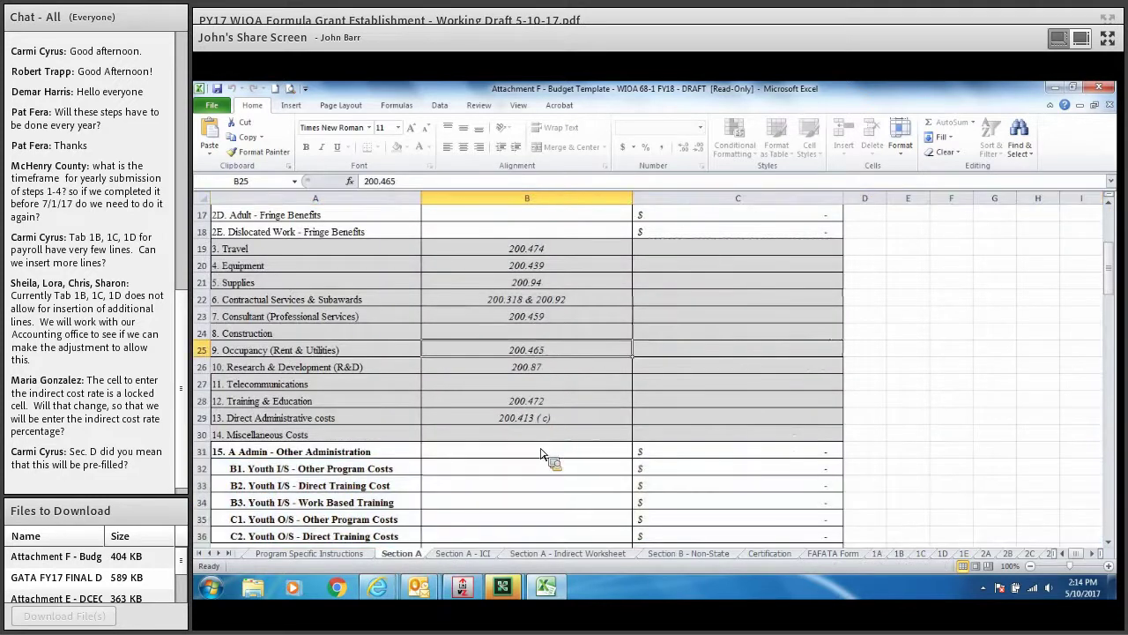
pyautogui.moveTo(1115, 250); pyautogui.dragTo(781, 322)
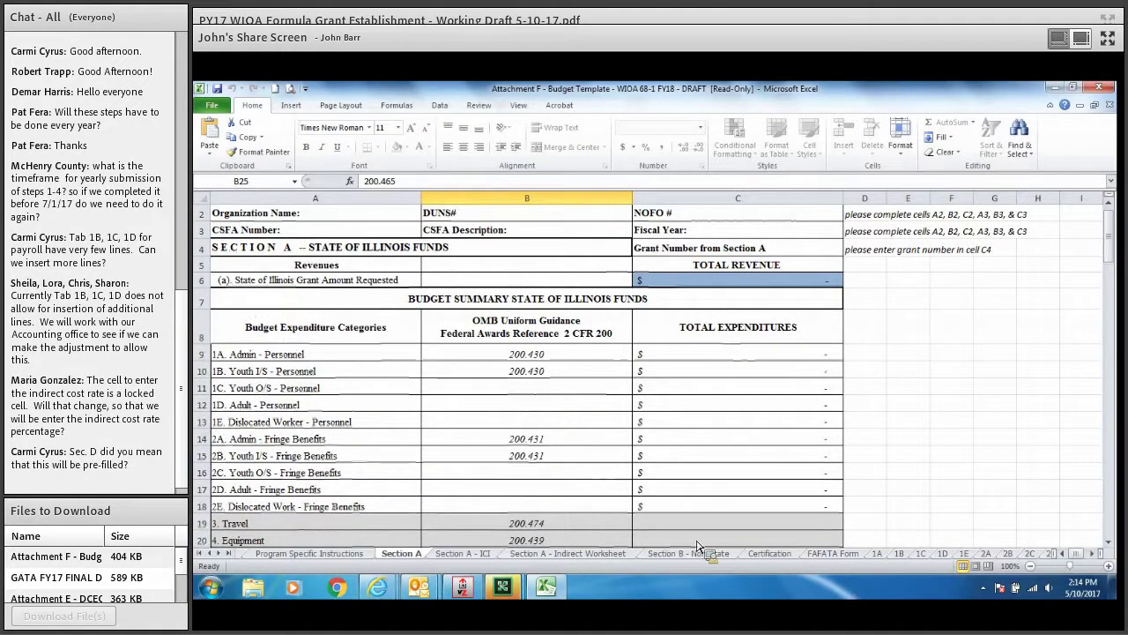
# Step: Examine the Certification sheet's signature fields and the FFATA Data Collection Form's subrecipient fields and questions Q1 and Q2
pyautogui.click(778, 558)
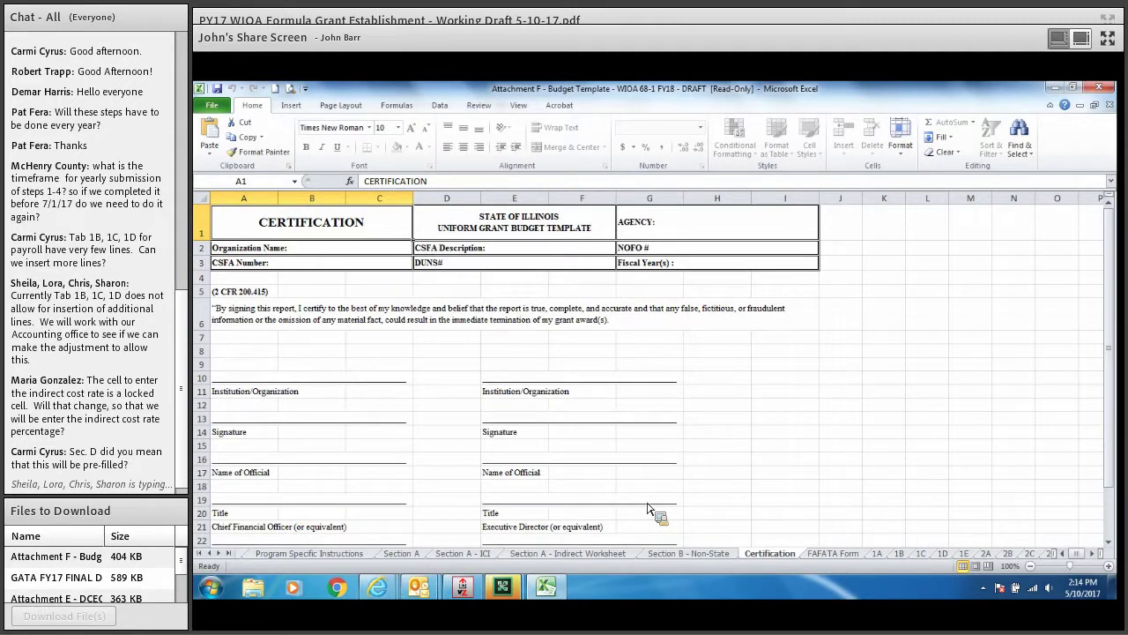
pyautogui.click(831, 553)
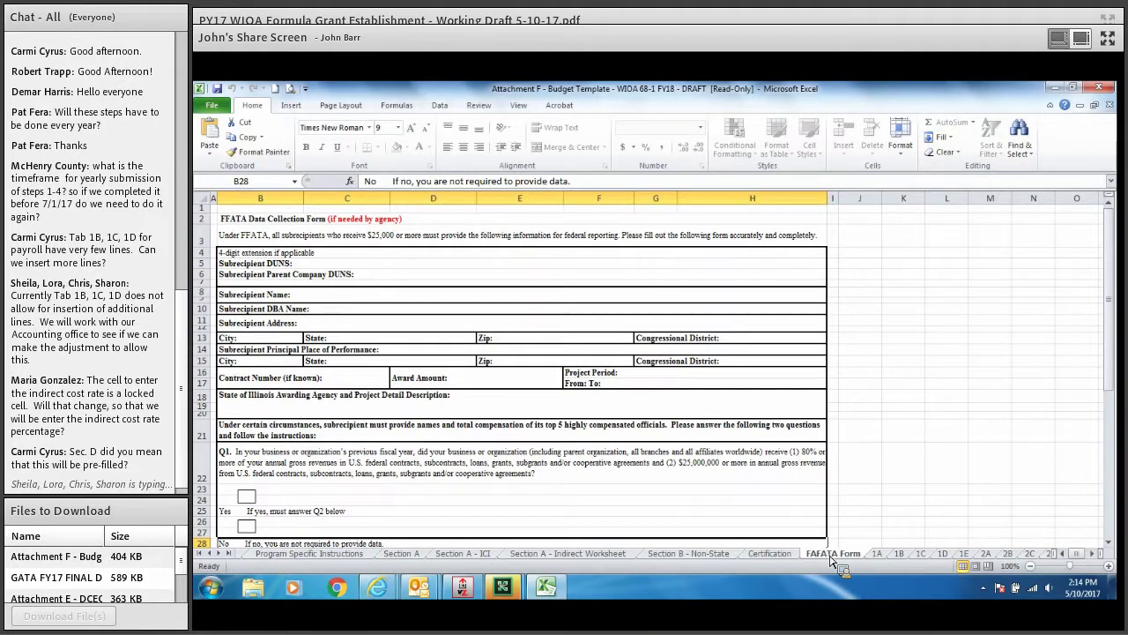
pyautogui.moveTo(1113, 370); pyautogui.dragTo(1106, 408)
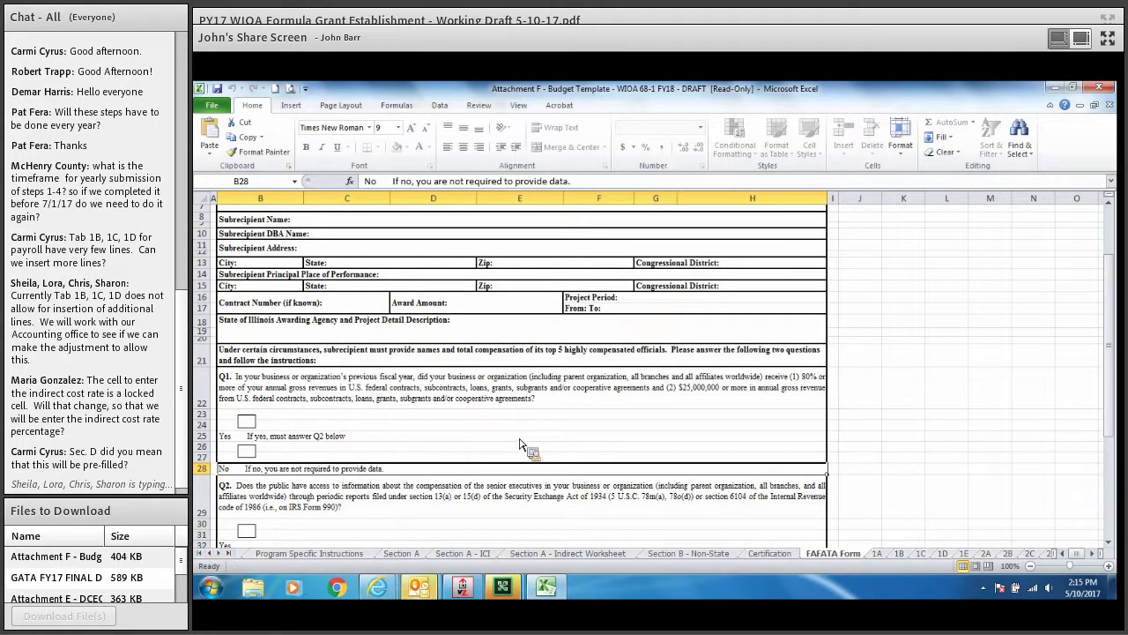
pyautogui.scroll(3, 1121, 345)
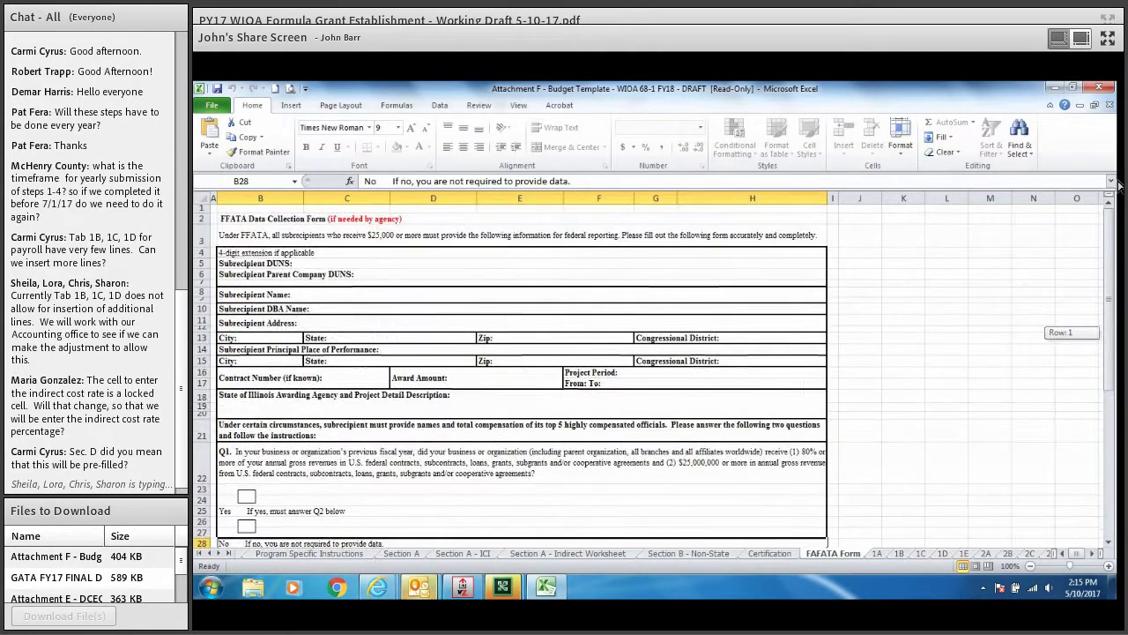
# Step: Minimize the workbook and the browser, and switch to the WIOA (Sharing) window of Adobe Connect
pyautogui.click(1061, 89)
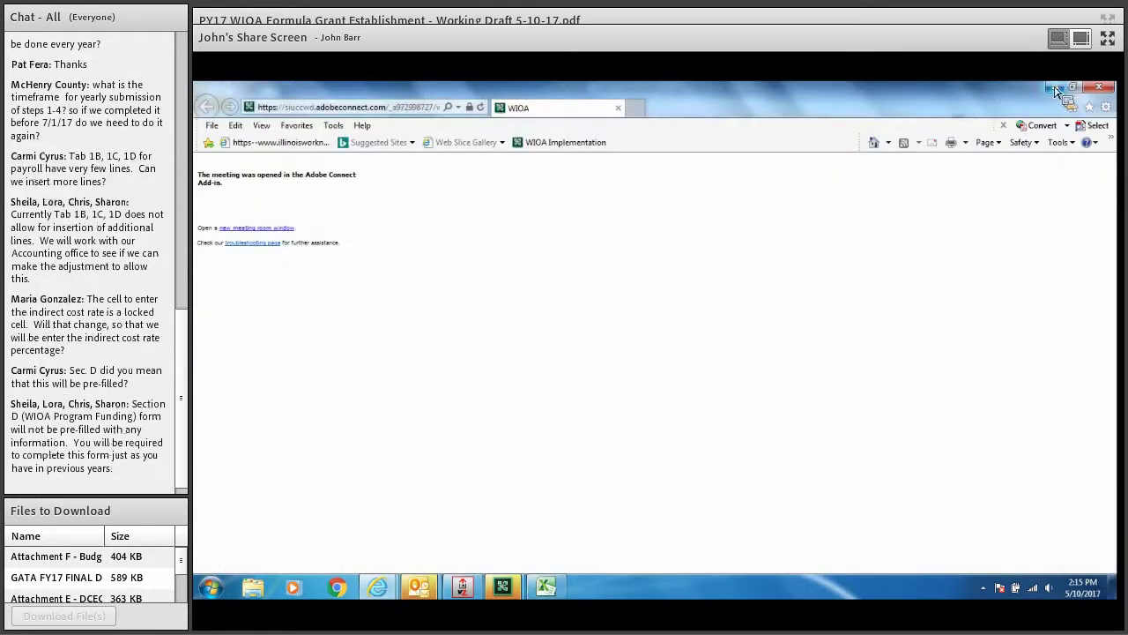
pyautogui.click(501, 597)
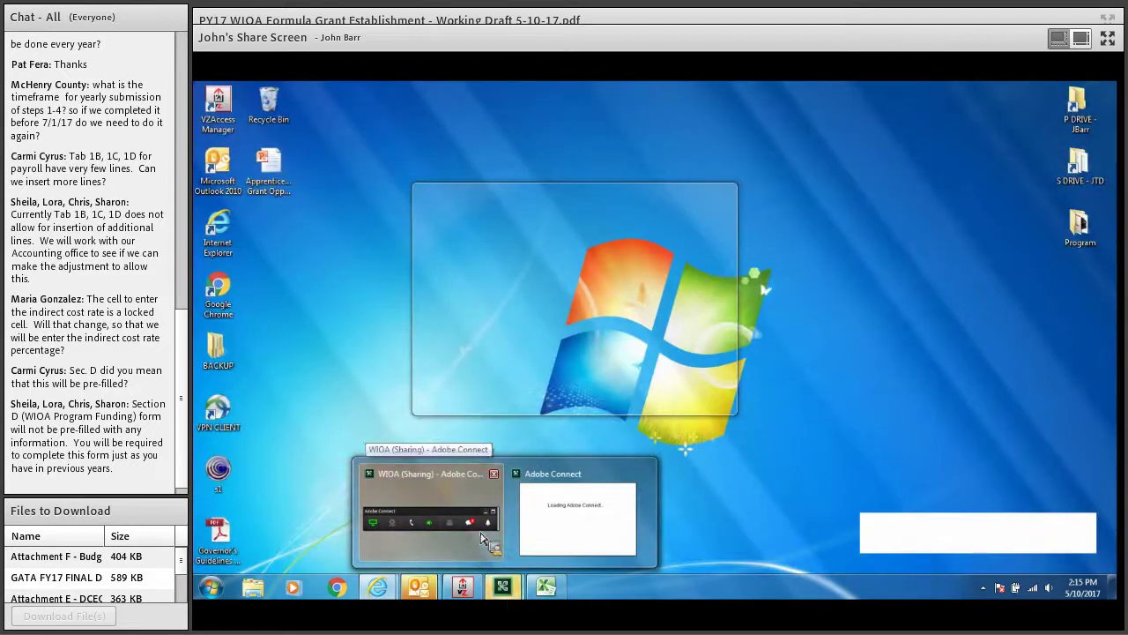
pyautogui.click(476, 534)
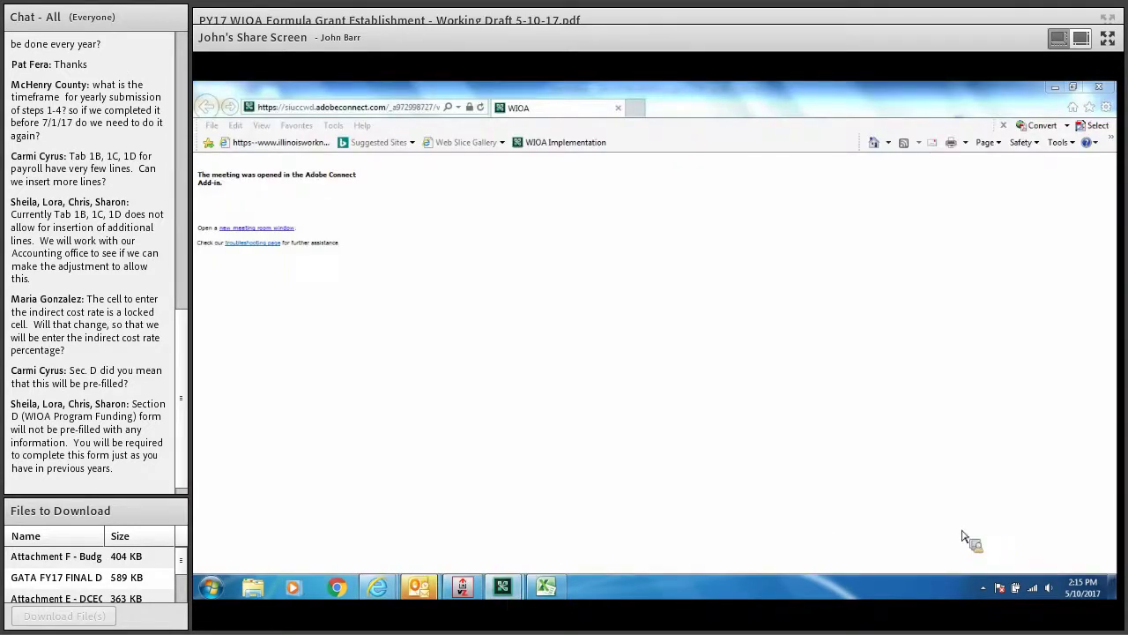